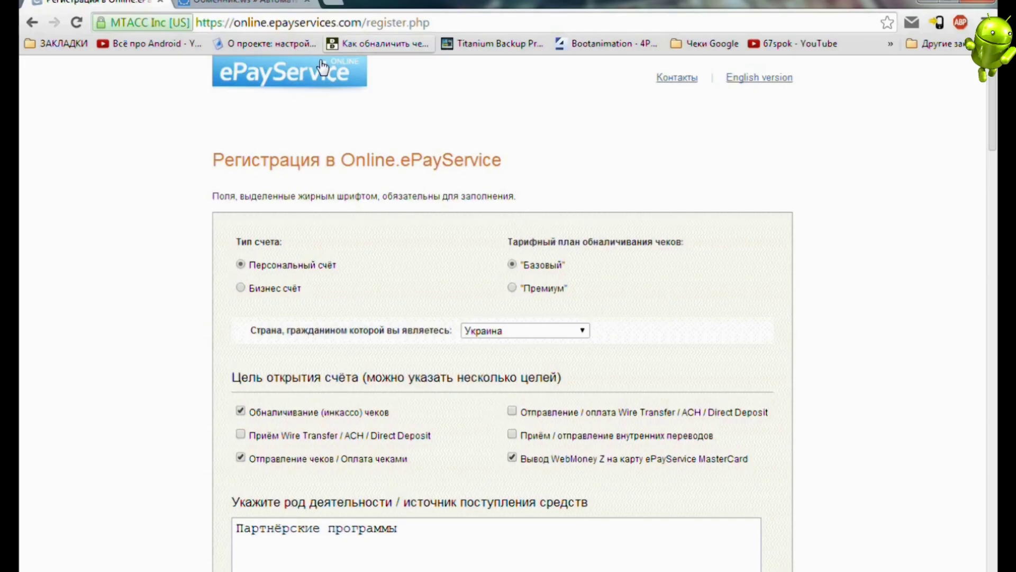
# Step: Switch to the Обменник.ws tab with the obmennik.ws/order exchange page
pyautogui.click(249, 5)
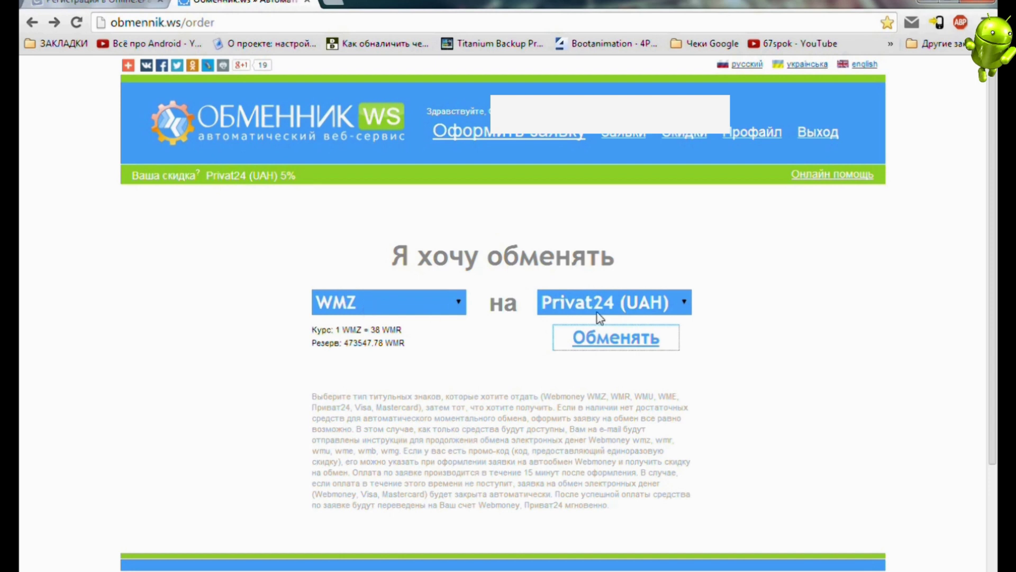
# Step: Minimize Chrome and restore it from the taskbar to reach the ePayService registration form
pyautogui.click(930, 5)
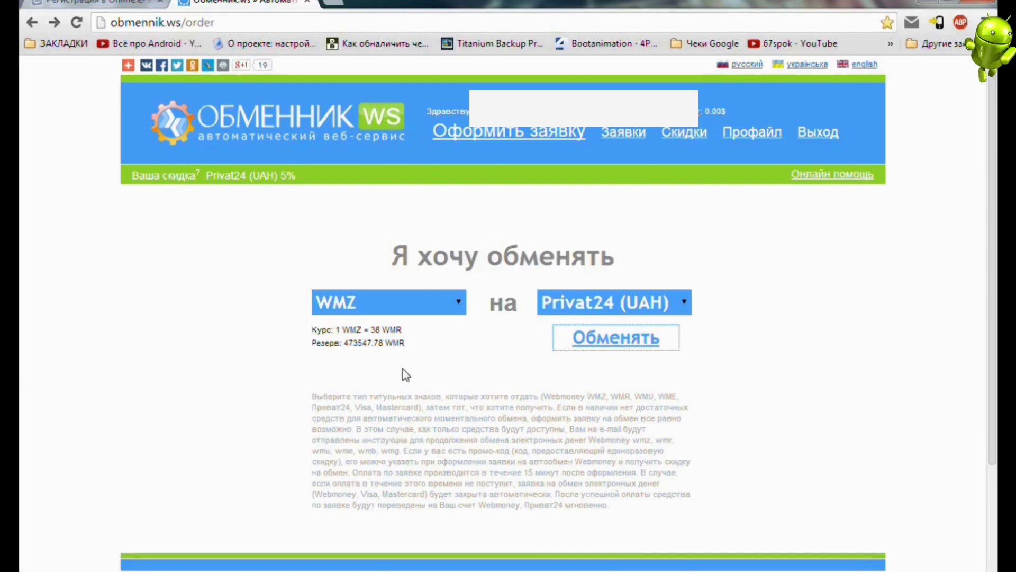
pyautogui.click(110, 4)
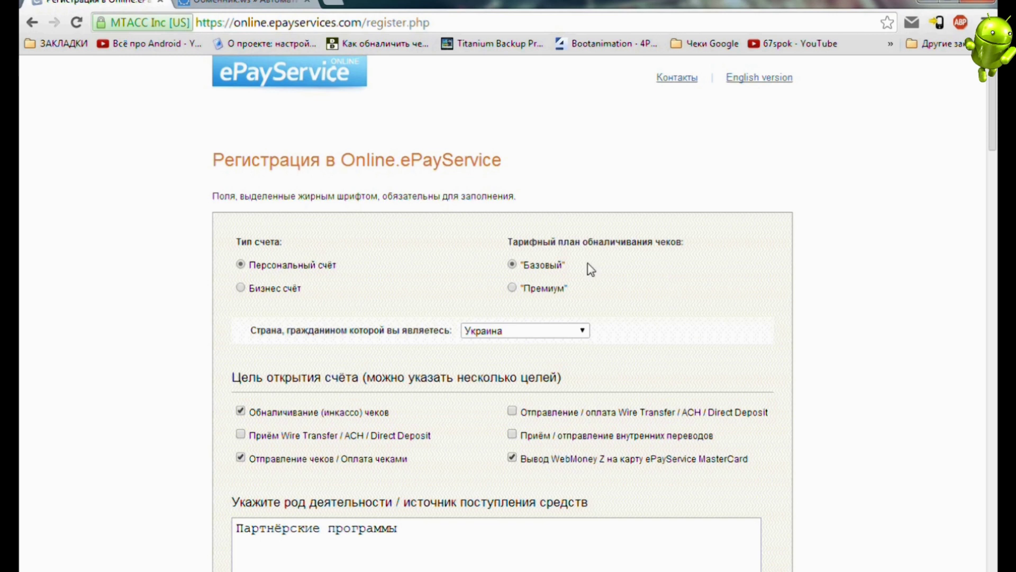
# Step: Scroll down through the filled-in ePayService registration details
pyautogui.scroll(-2, 690, 325)
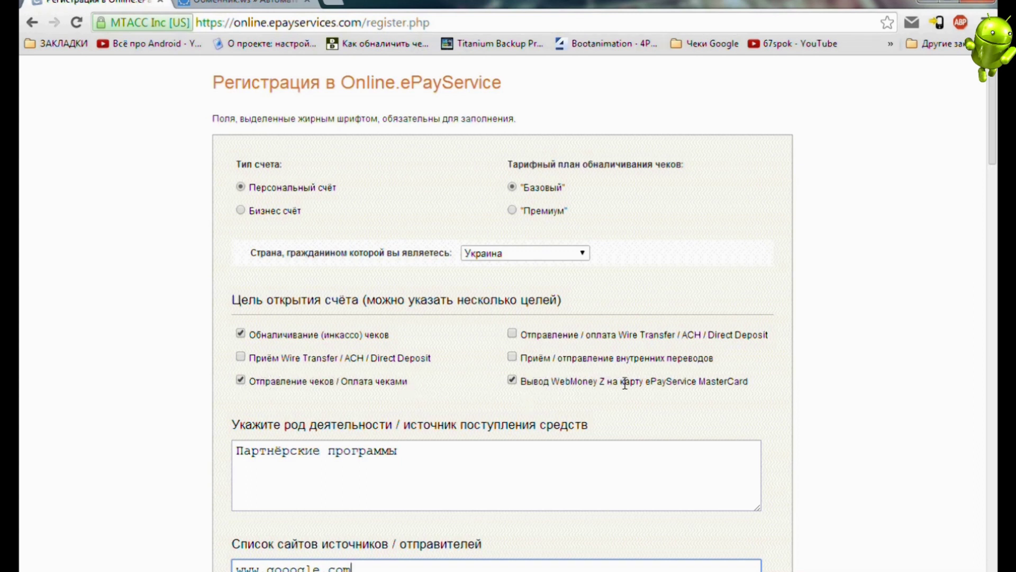
pyautogui.scroll(-1, 647, 386)
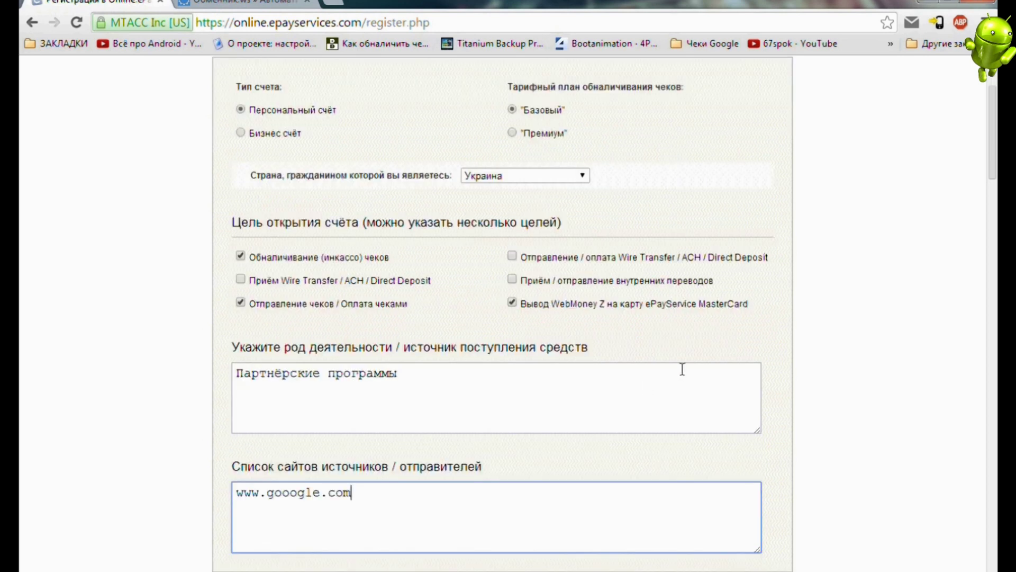
pyautogui.scroll(-1, 620, 382)
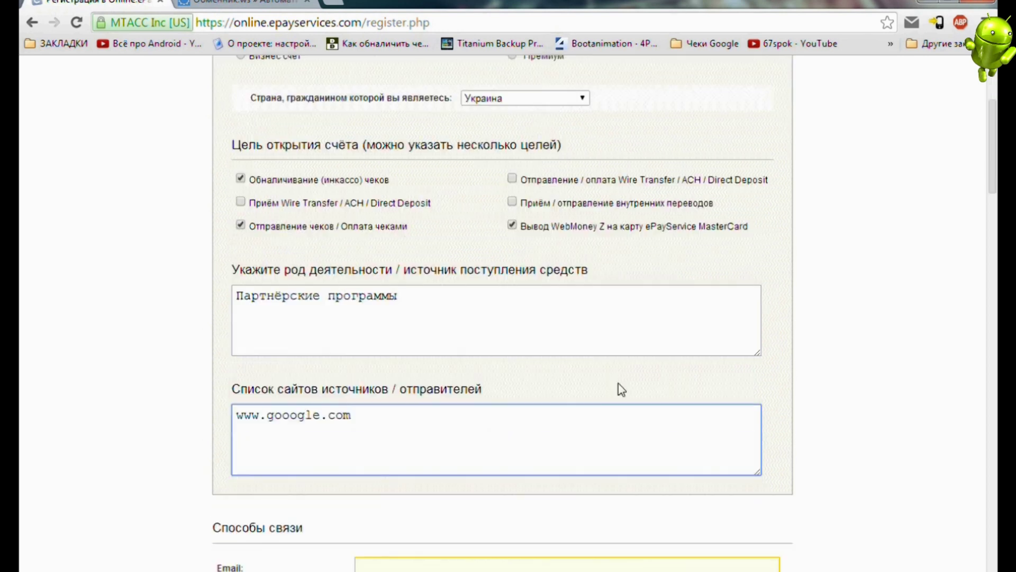
pyautogui.scroll(-1, 619, 383)
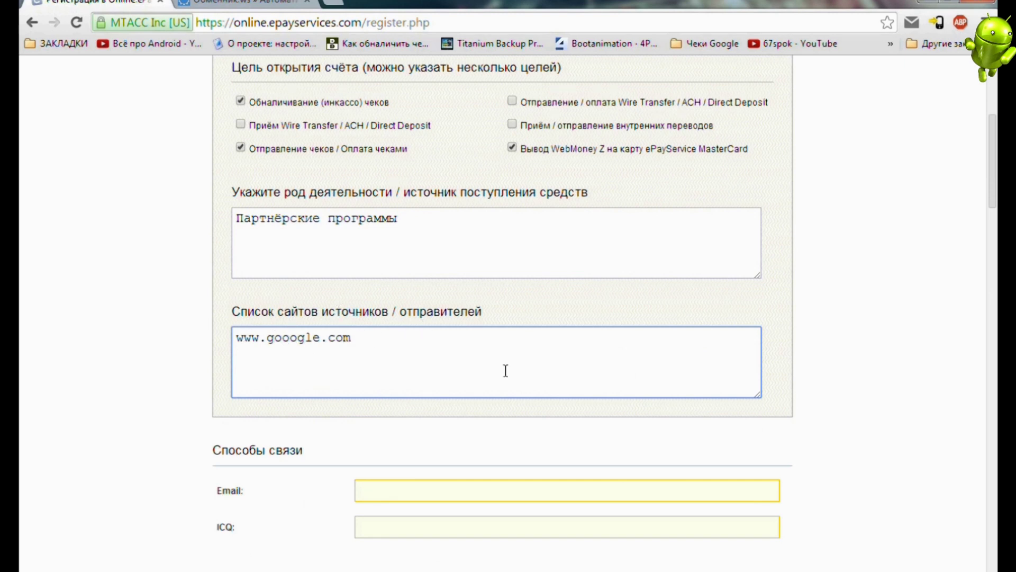
pyautogui.scroll(-2, 505, 371)
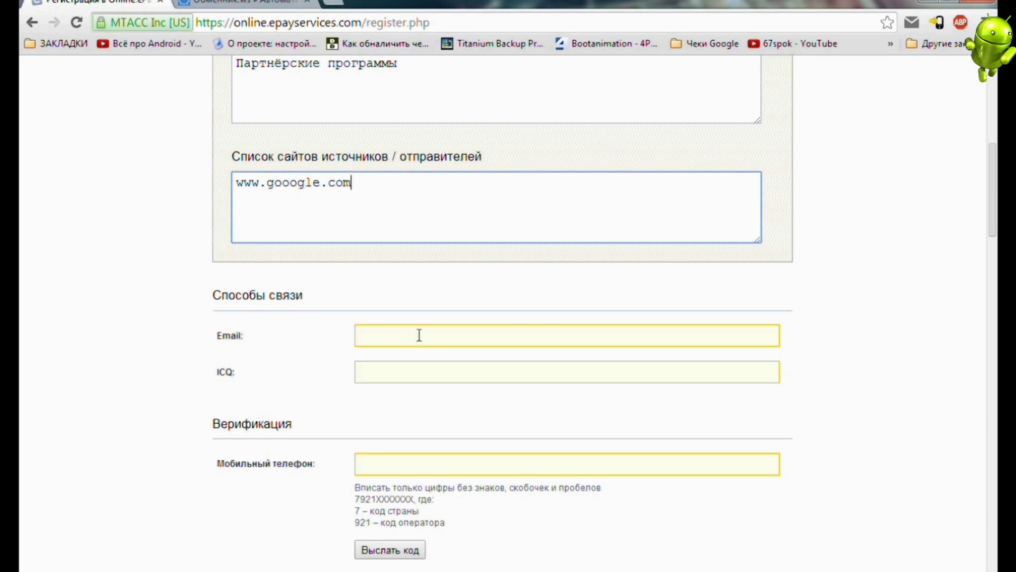
pyautogui.scroll(-2, 420, 335)
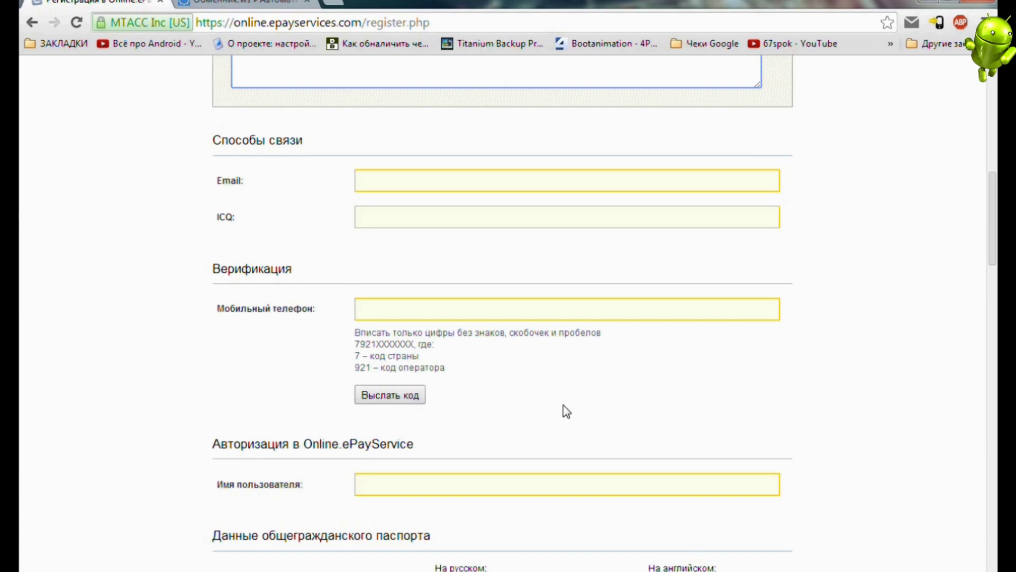
pyautogui.scroll(-2, 563, 404)
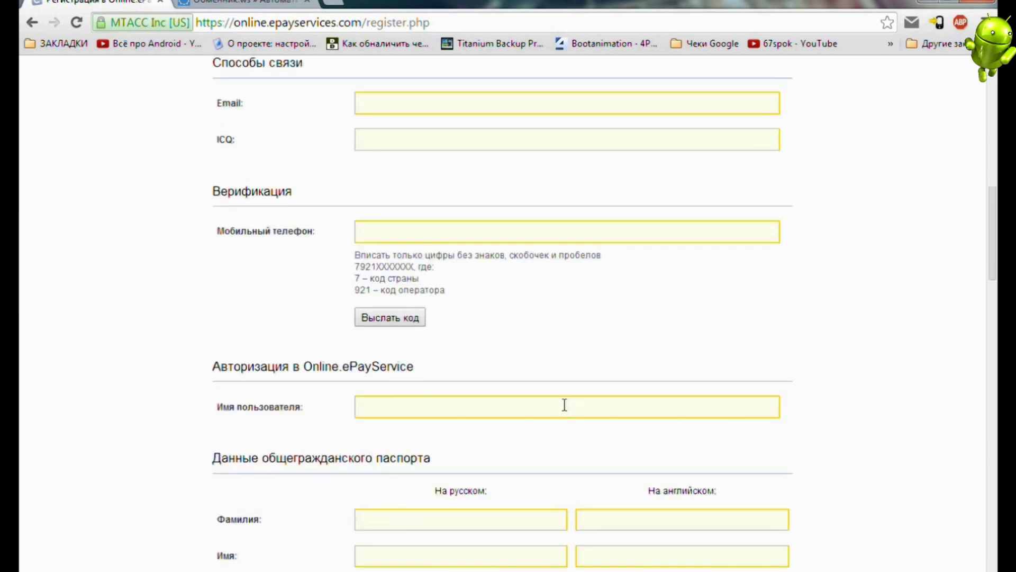
pyautogui.scroll(-2, 565, 405)
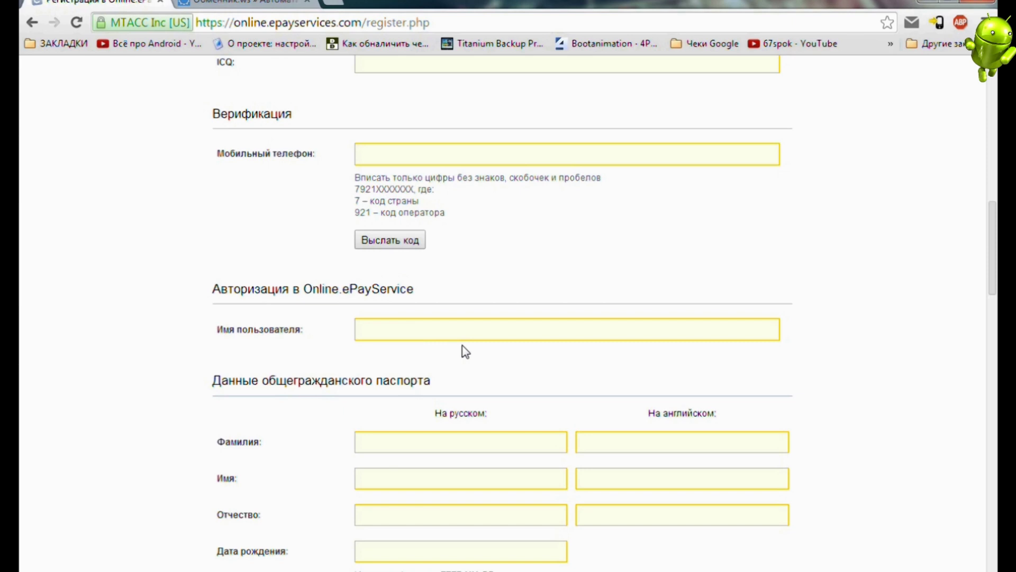
# Step: Return to the passport data section and select the Russian Фамилия field
pyautogui.scroll(15, 465, 351)
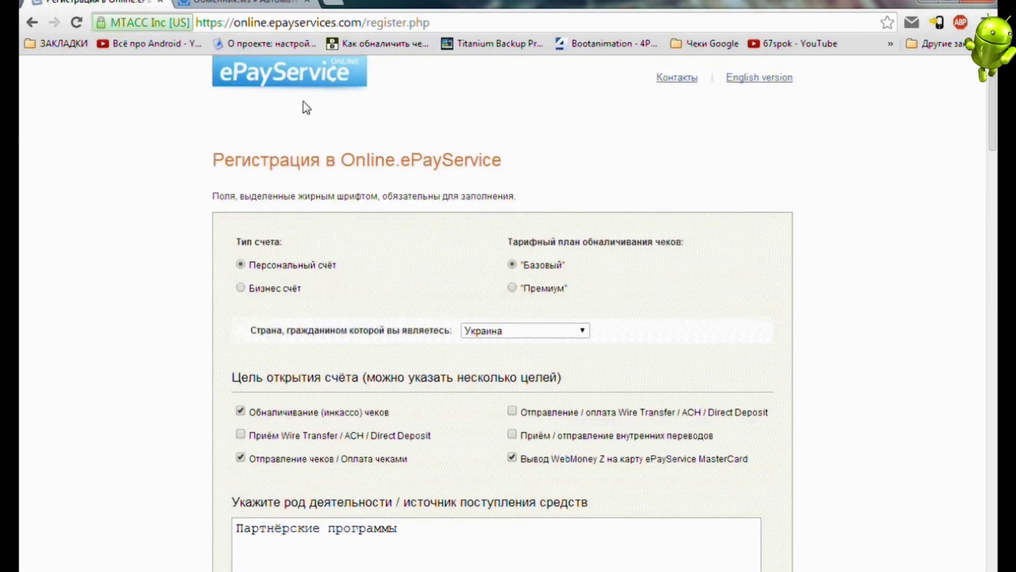
pyautogui.scroll(-10, 412, 376)
pyautogui.scroll(-6, 409, 369)
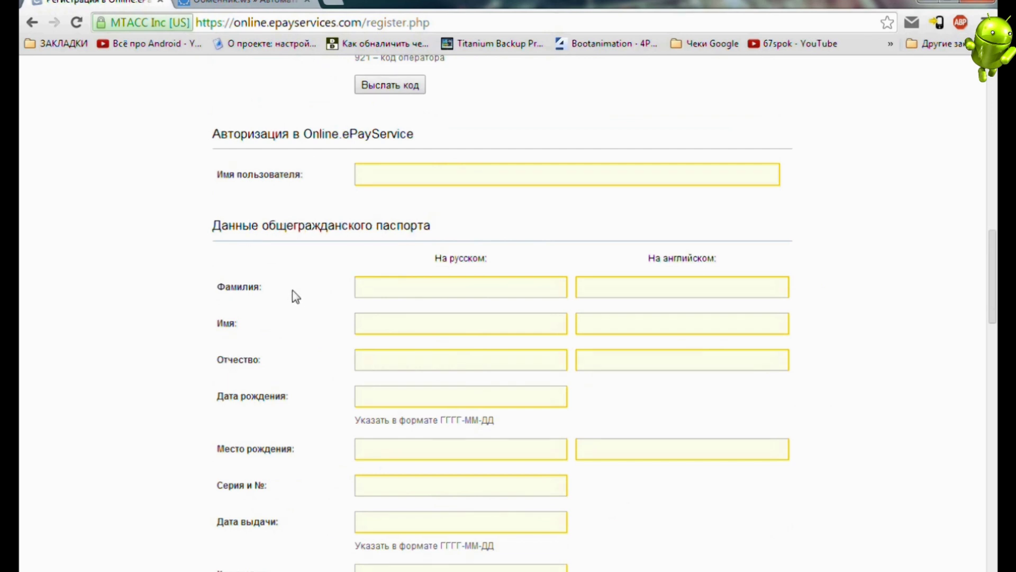
pyautogui.click(372, 289)
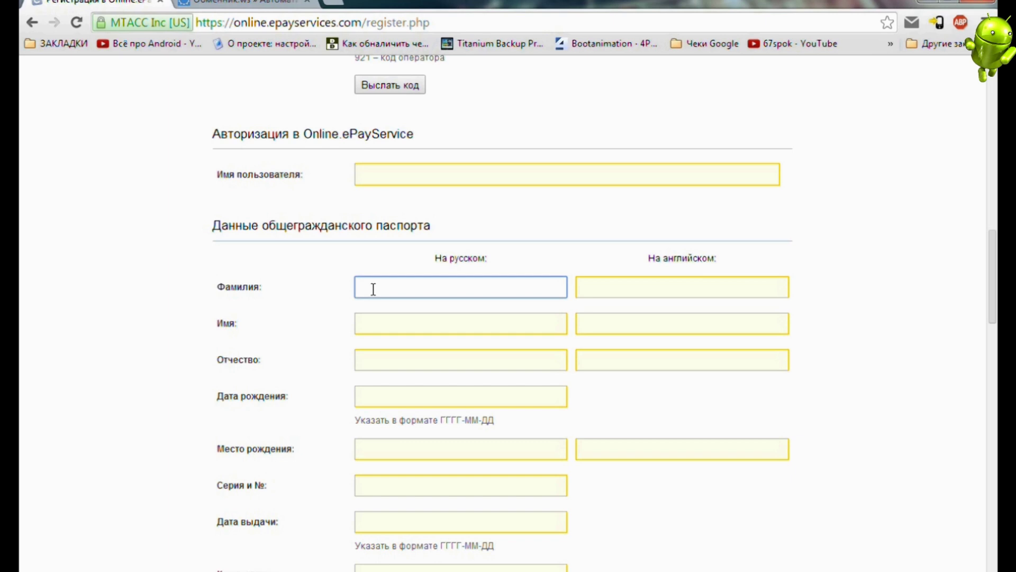
# Step: Enter the letter 'д' as the start of the Russian passport surname
pyautogui.write('д')
pyautogui.scroll(-6, 841, 369)
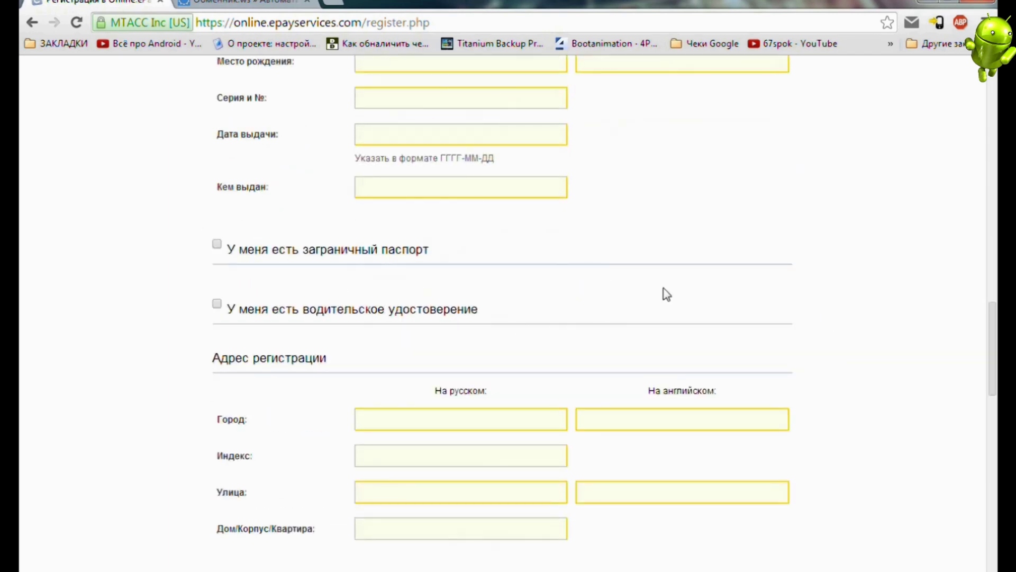
pyautogui.scroll(3, 666, 294)
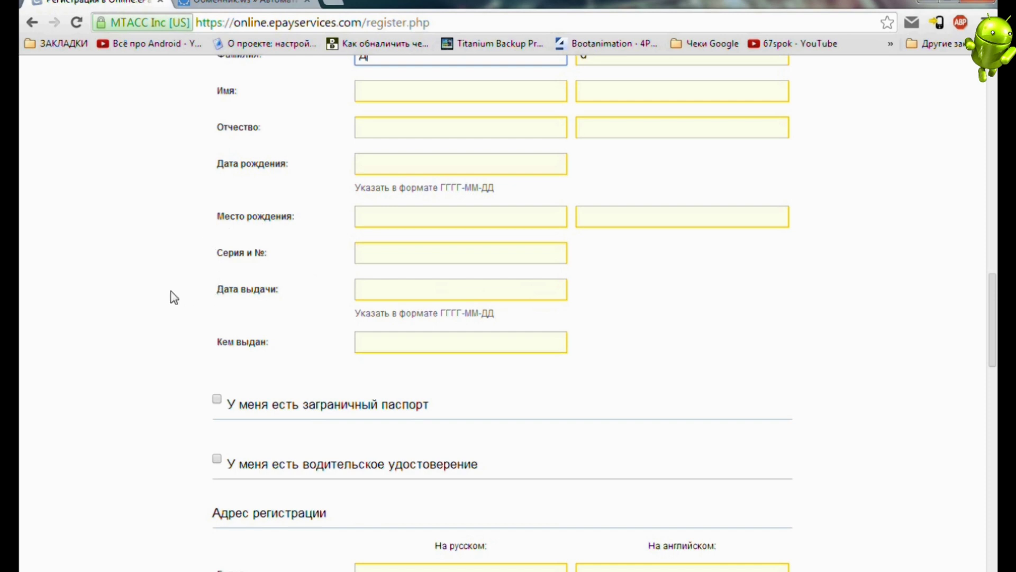
pyautogui.scroll(2, 172, 297)
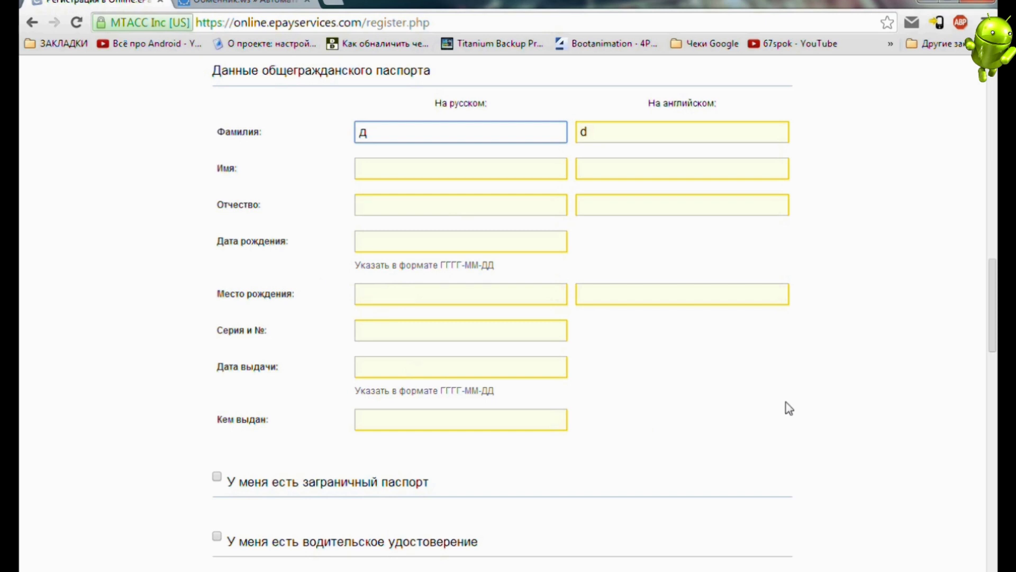
pyautogui.scroll(-3, 810, 406)
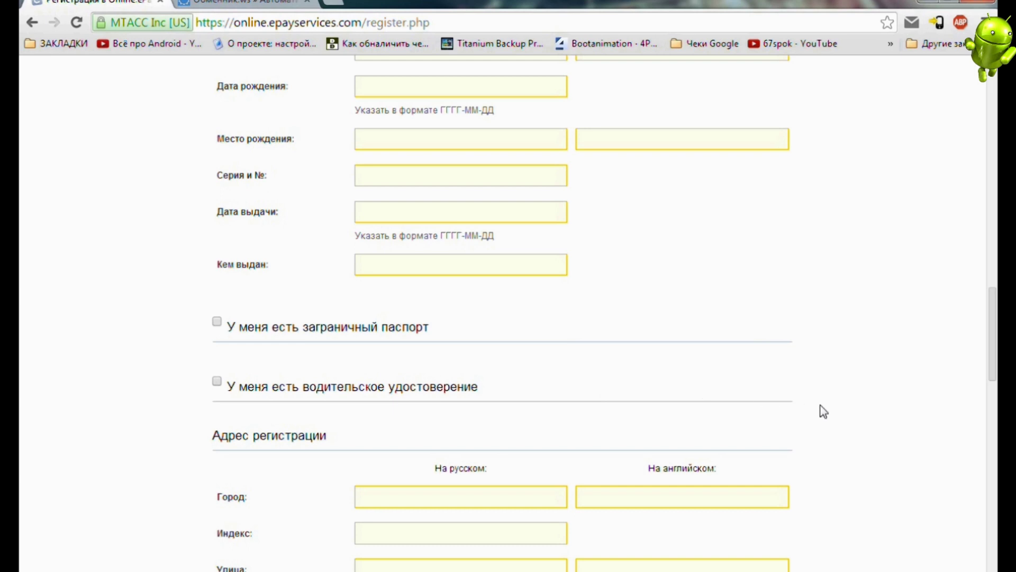
pyautogui.scroll(-3, 918, 421)
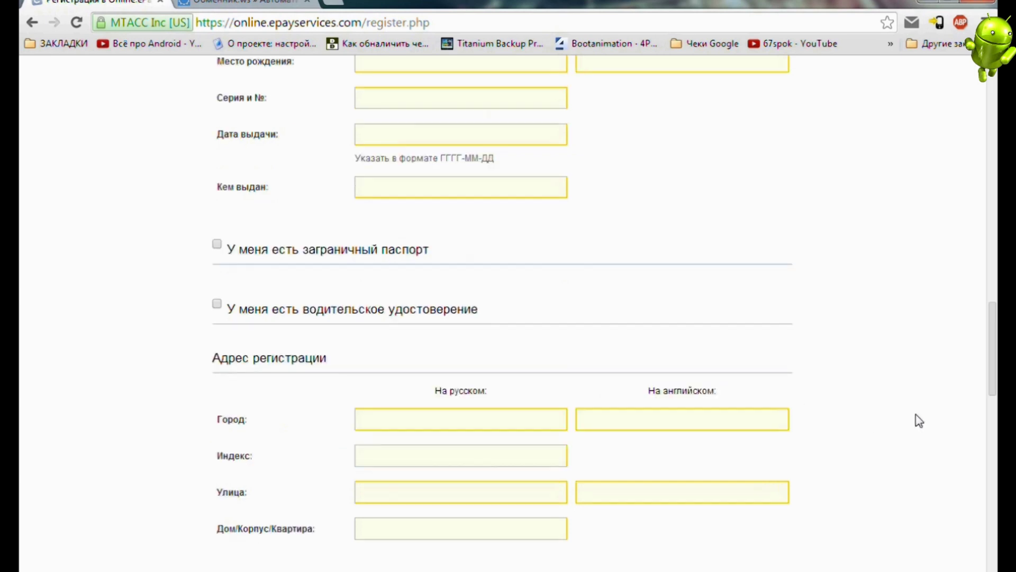
pyautogui.scroll(-2, 919, 420)
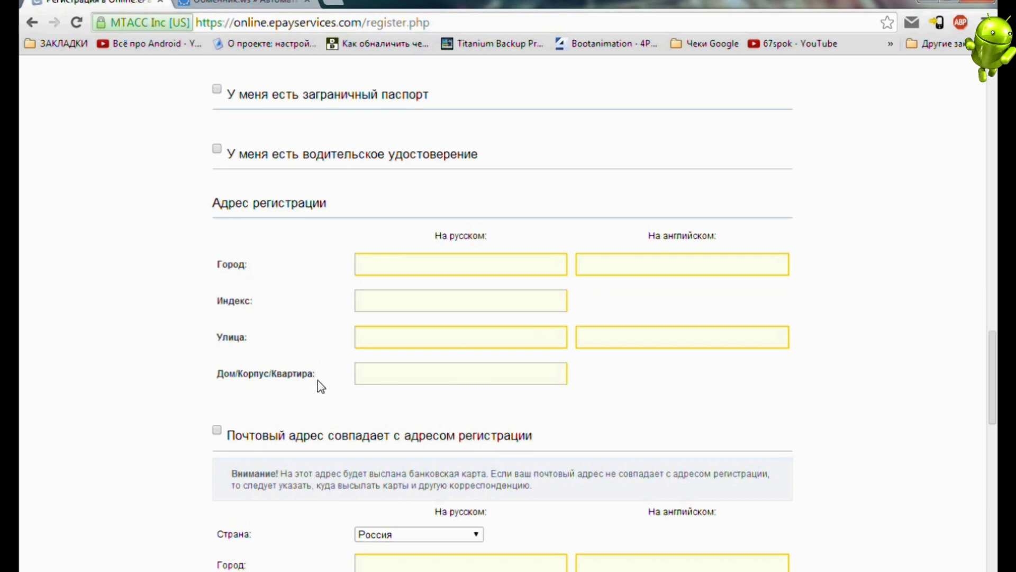
pyautogui.scroll(-2, 867, 377)
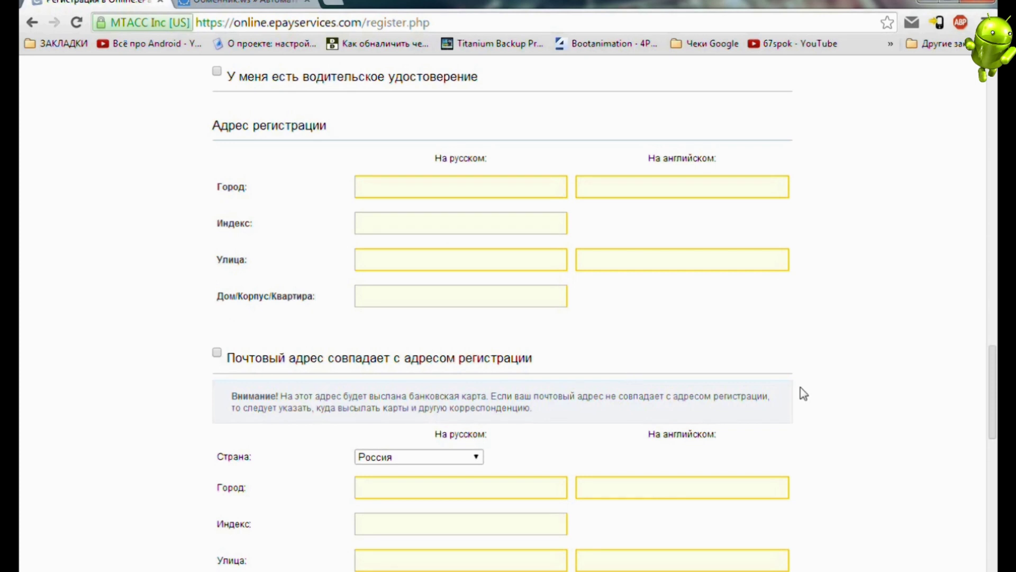
pyautogui.scroll(-6, 801, 392)
pyautogui.scroll(-6, 819, 397)
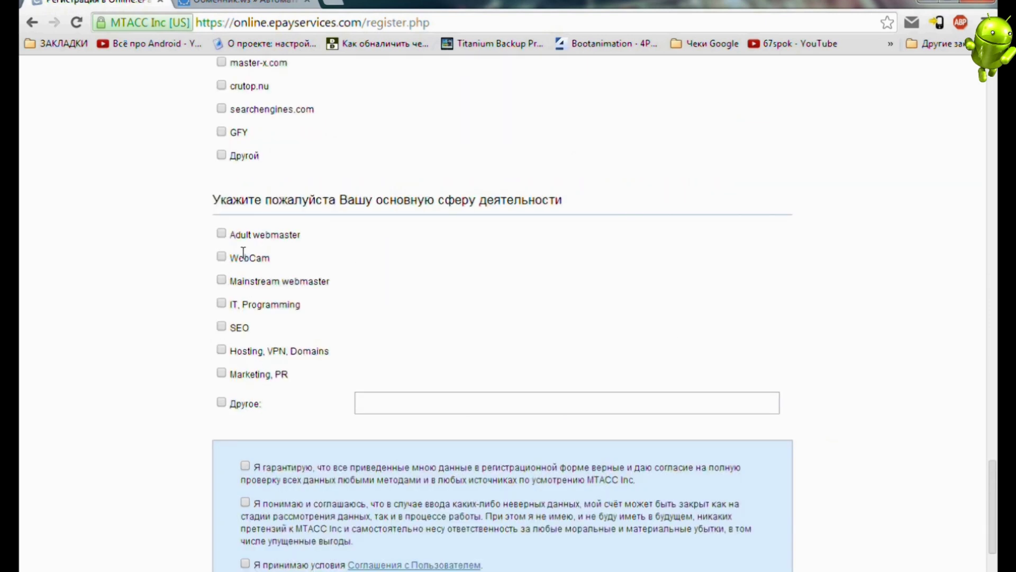
pyautogui.scroll(4, 286, 331)
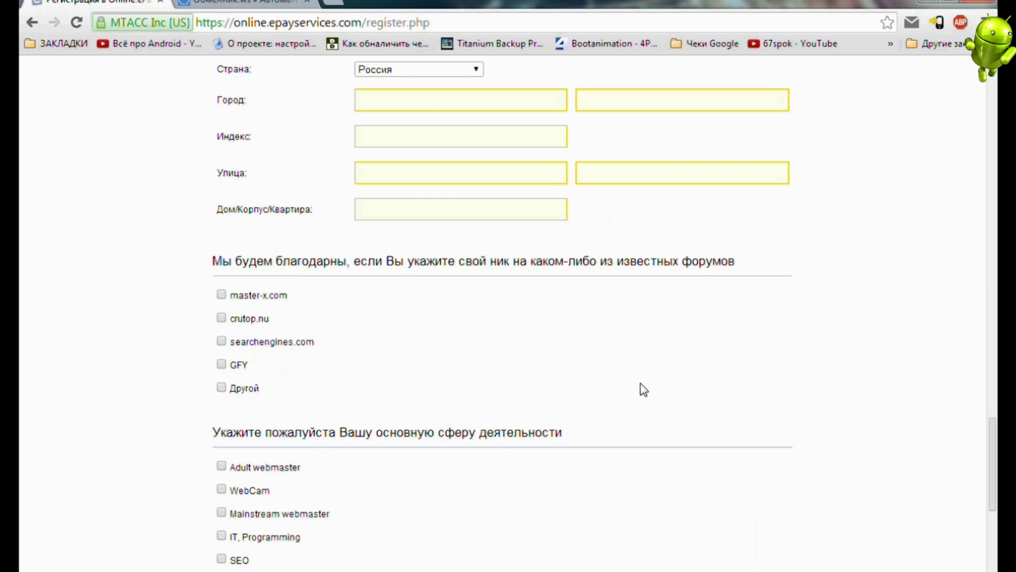
pyautogui.scroll(-6, 643, 386)
pyautogui.scroll(-1, 643, 382)
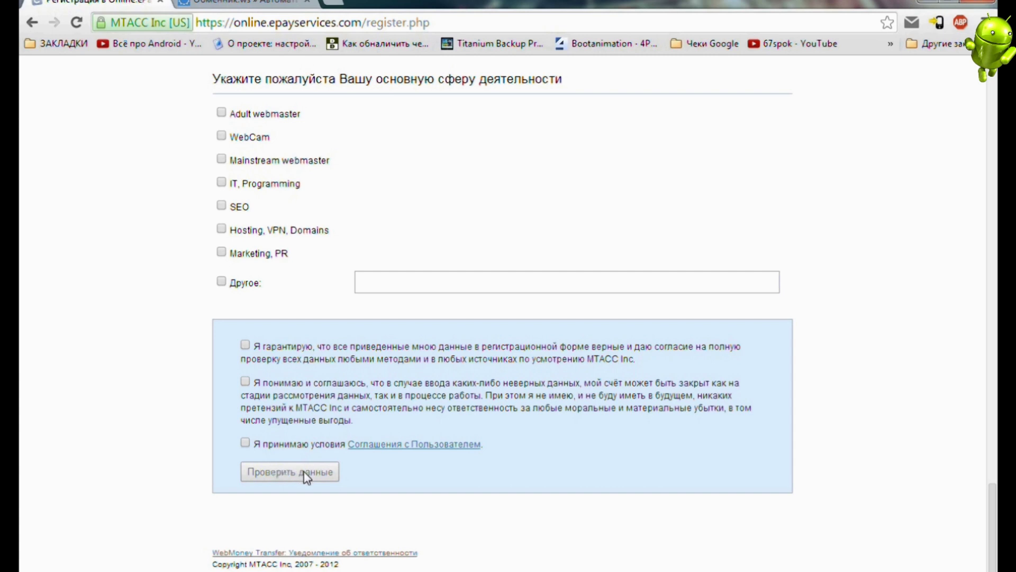
pyautogui.scroll(20, 582, 479)
# Step: Close the ePayService registration tab and open a new browser tab
pyautogui.scroll(20, 794, 245)
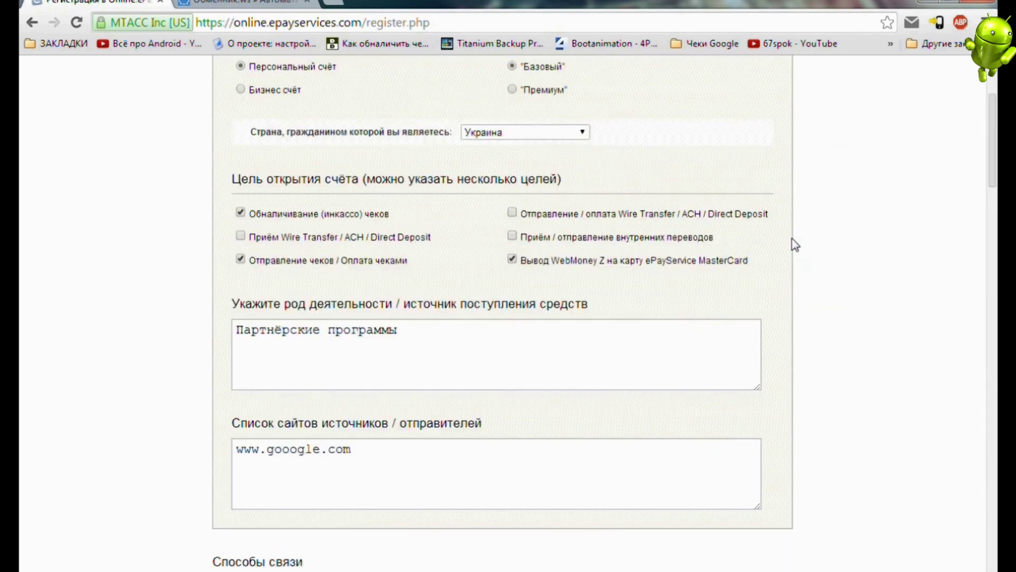
pyautogui.scroll(4, 795, 245)
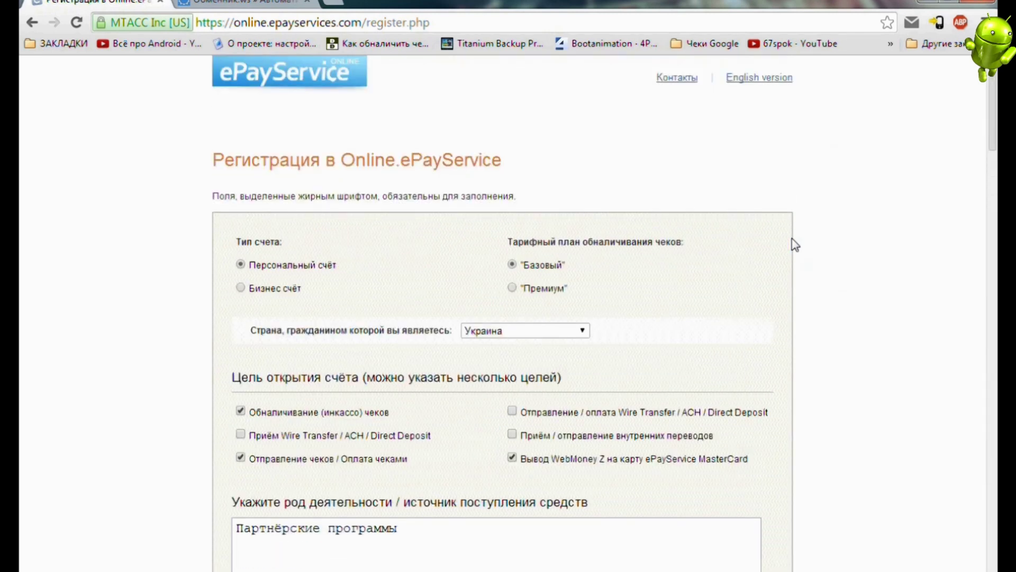
pyautogui.click(160, 2)
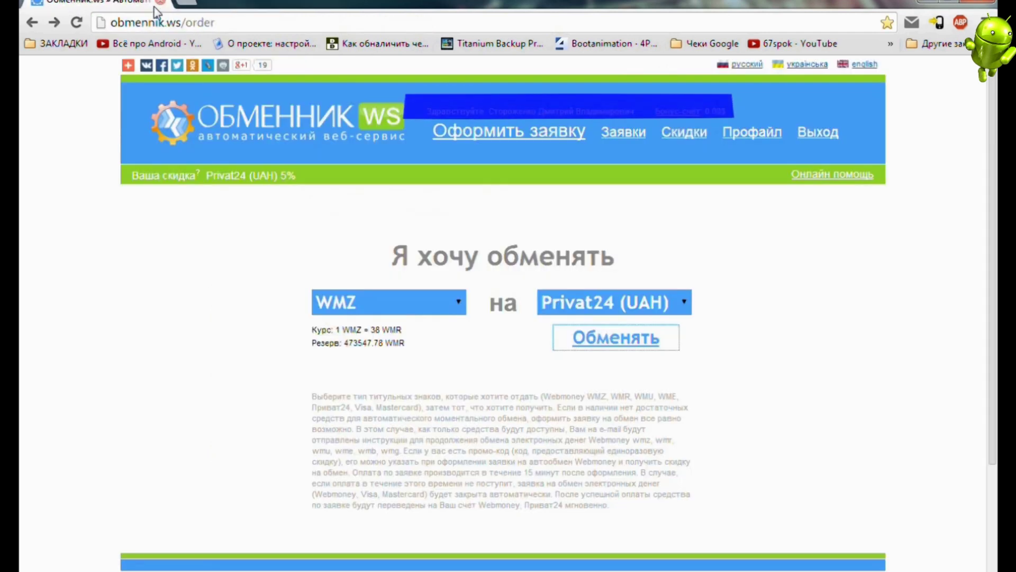
pyautogui.click(187, 2)
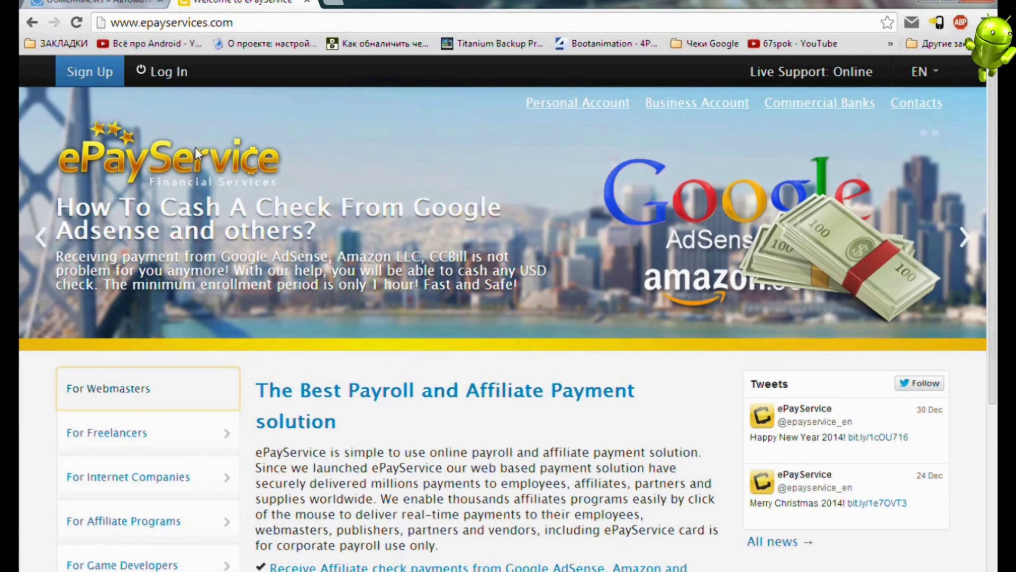
# Step: Log in to ePayService with the account credentials and enter the SMS verification code
pyautogui.click(170, 73)
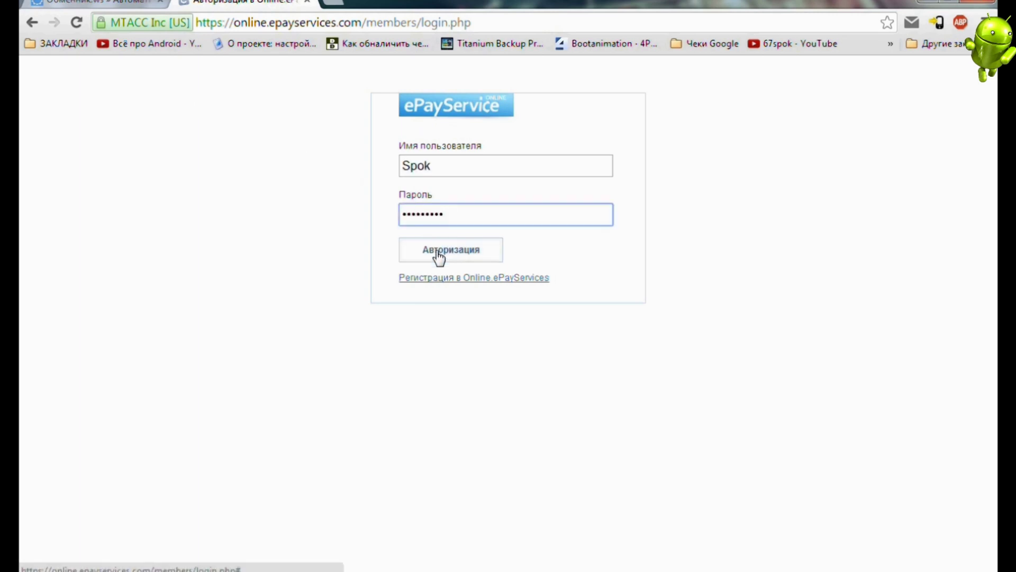
pyautogui.click(439, 253)
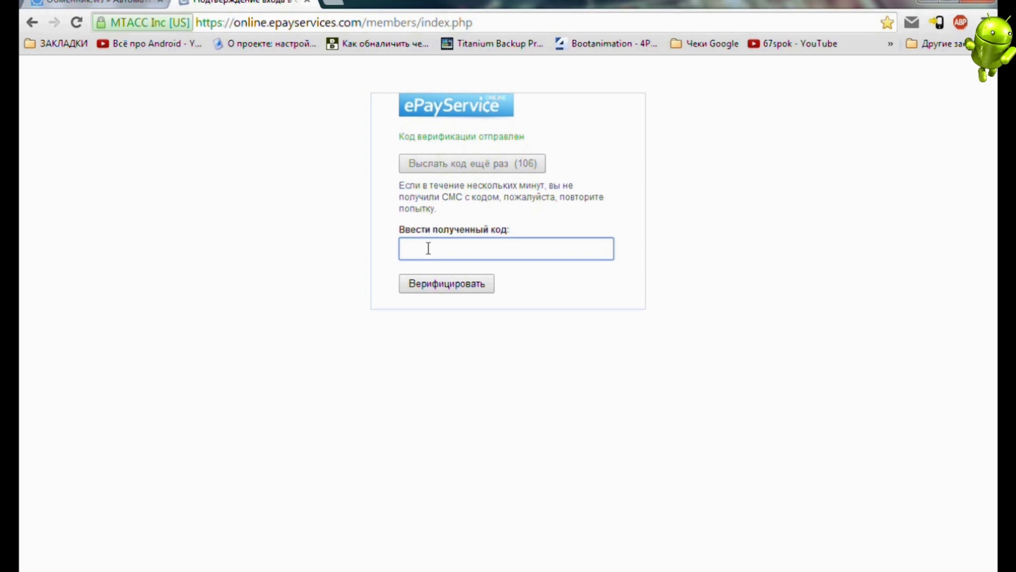
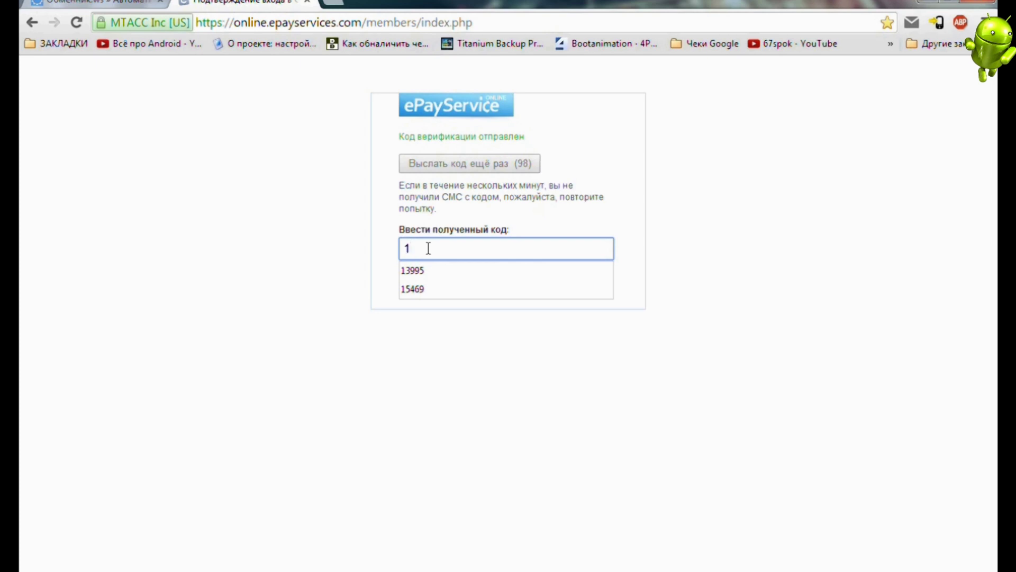
pyautogui.click(854, 270)
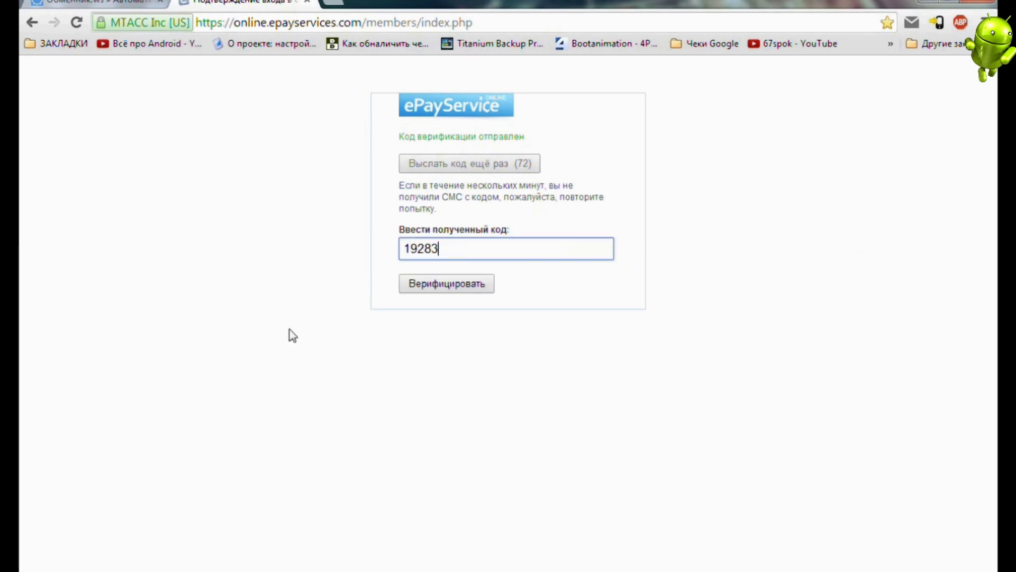
# Step: Submit the SMS code with Верифицировать, which returns Неверный верификационный номер
pyautogui.click(447, 290)
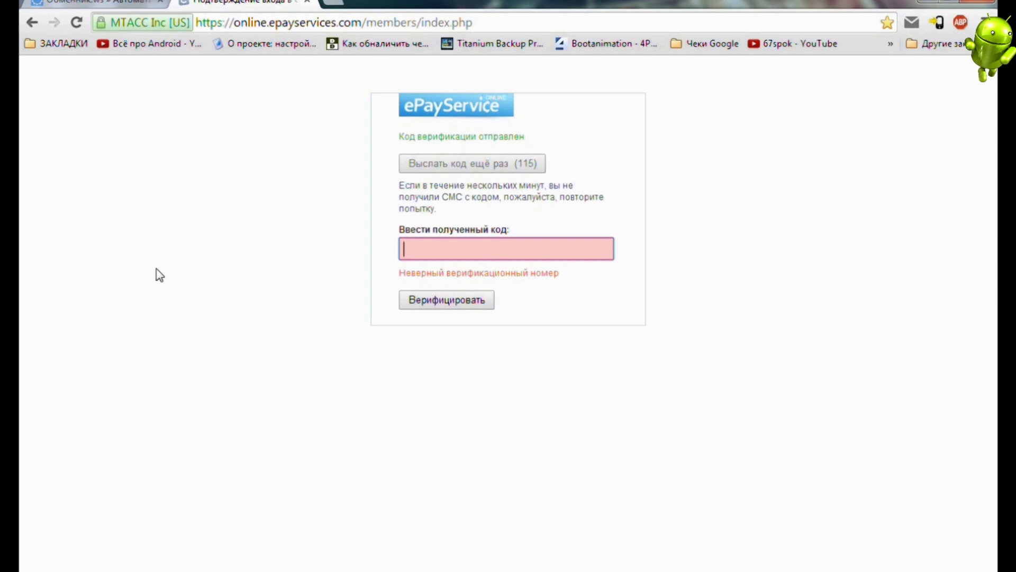
pyautogui.click(468, 167)
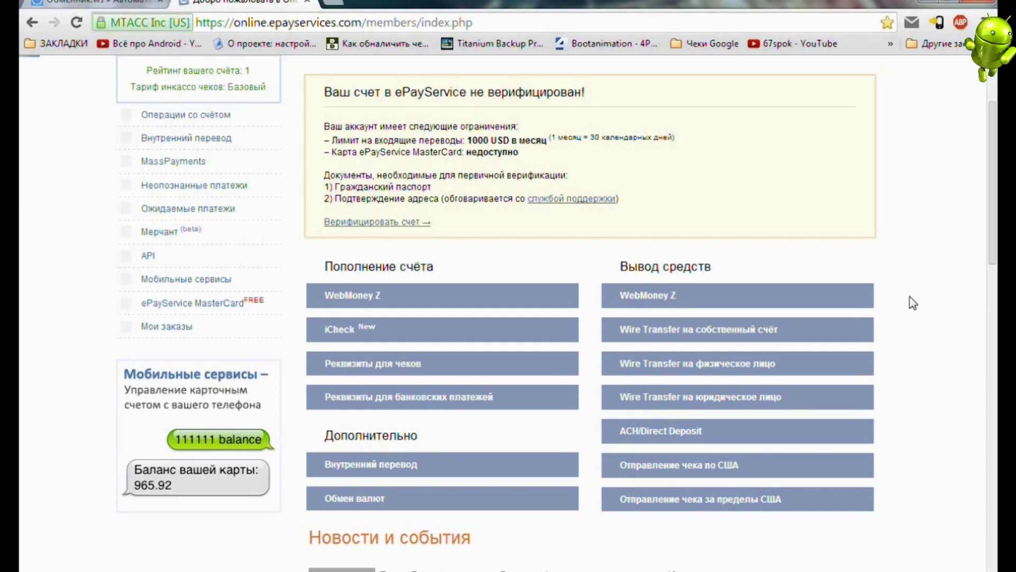
# Step: Reach the ePayService members dashboard with its deposit and withdrawal options
pyautogui.click(186, 138)
# Step: Read the iCheck cheque-cashing rules and open the endorsed cheque example in a new tab
pyautogui.click(348, 328)
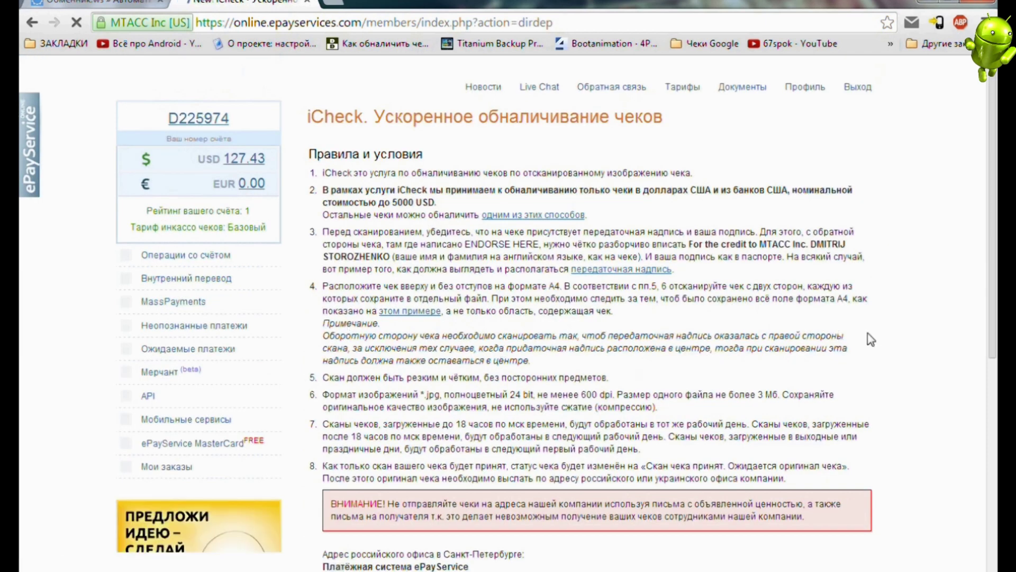
pyautogui.scroll(-7, 907, 345)
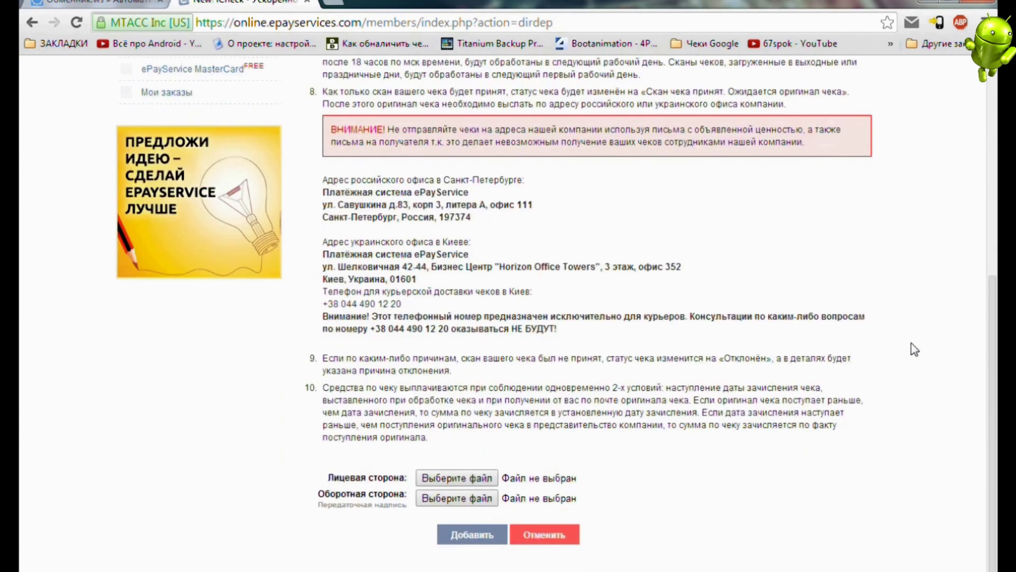
pyautogui.scroll(4, 914, 349)
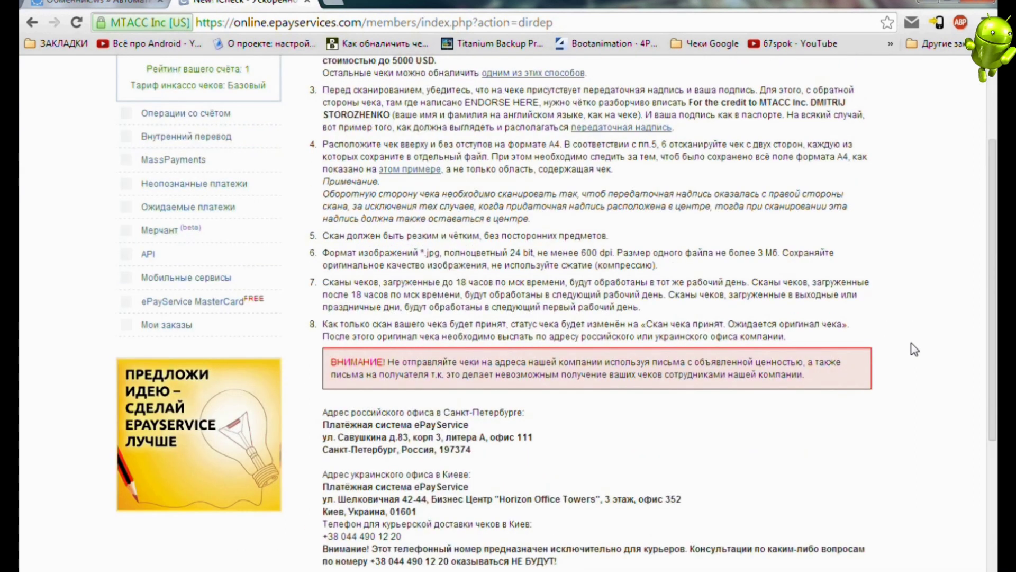
pyautogui.scroll(2, 914, 350)
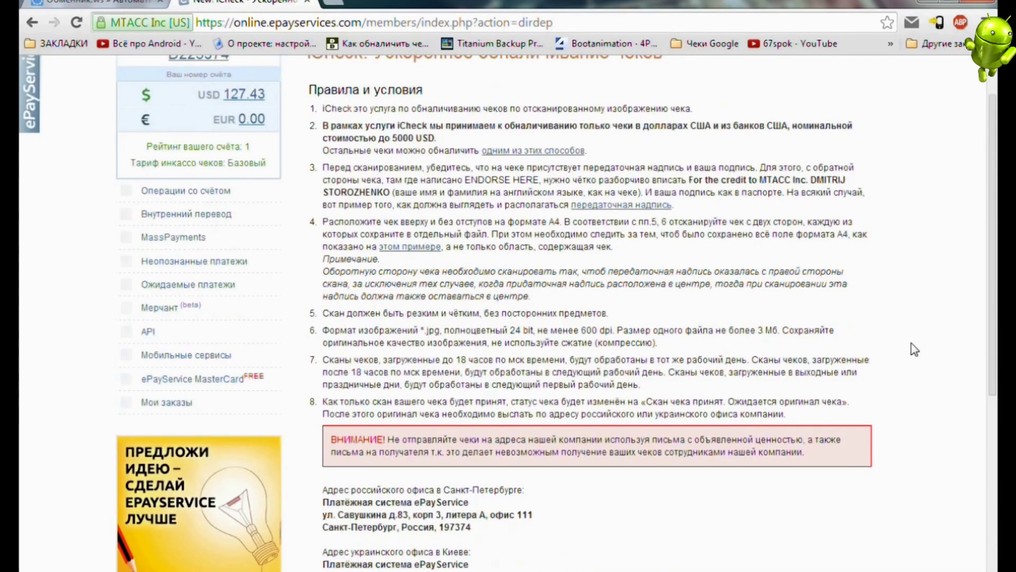
pyautogui.click(628, 206)
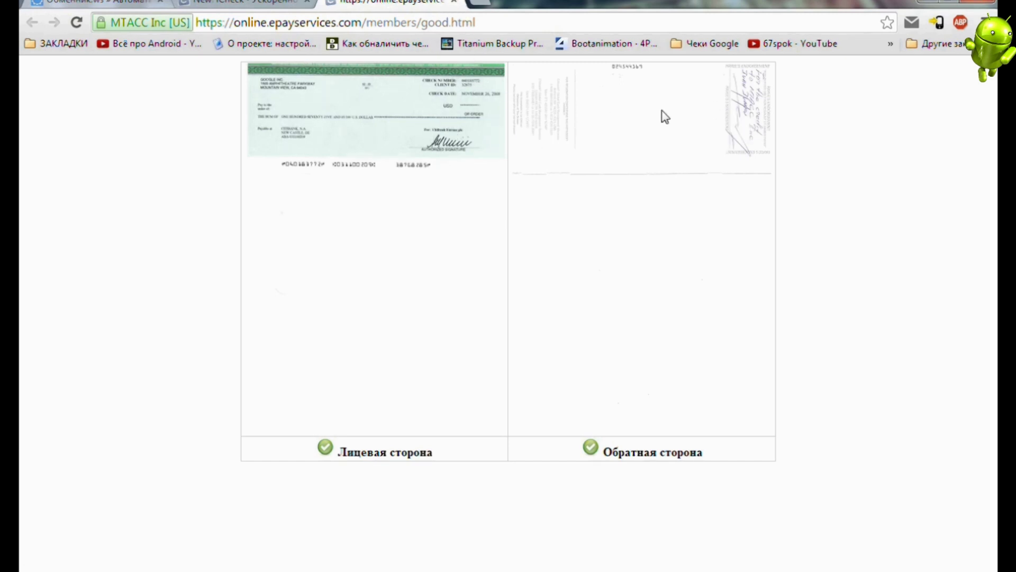
# Step: Close the endorsement example, check the scan layout example, then reach the iCheck upload form
pyautogui.click(454, 3)
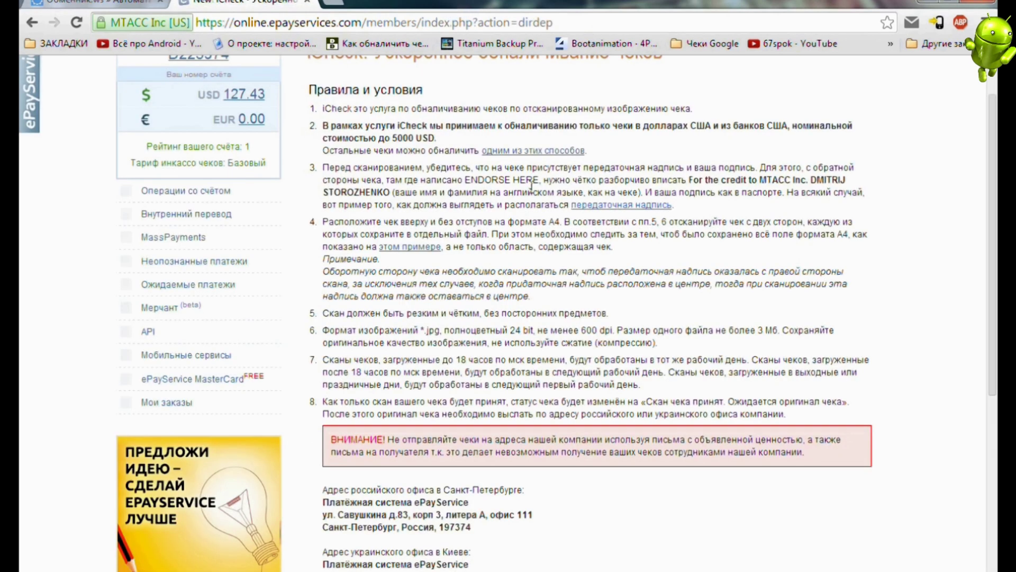
pyautogui.click(416, 247)
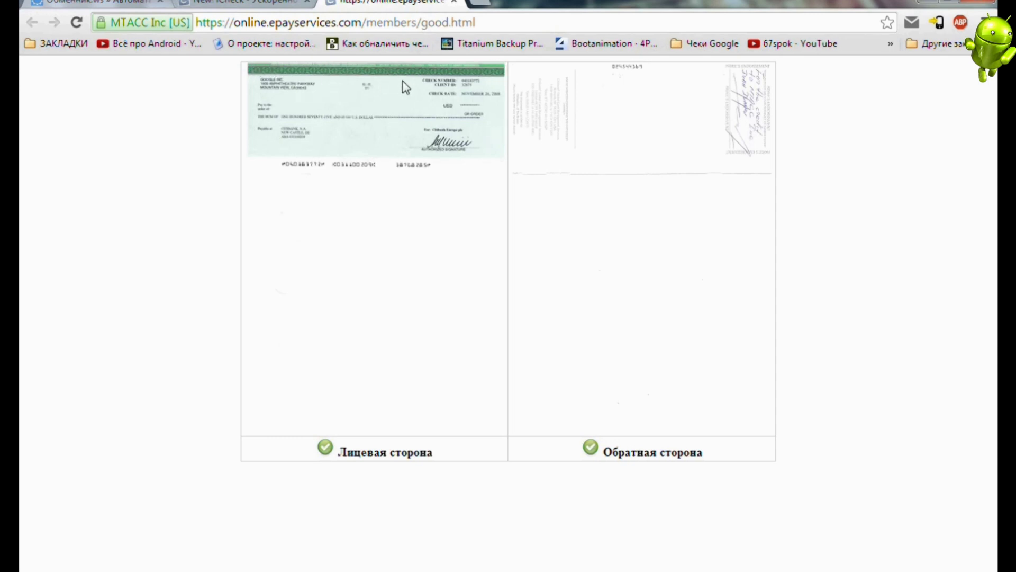
pyautogui.click(454, 2)
pyautogui.scroll(-6, 498, 284)
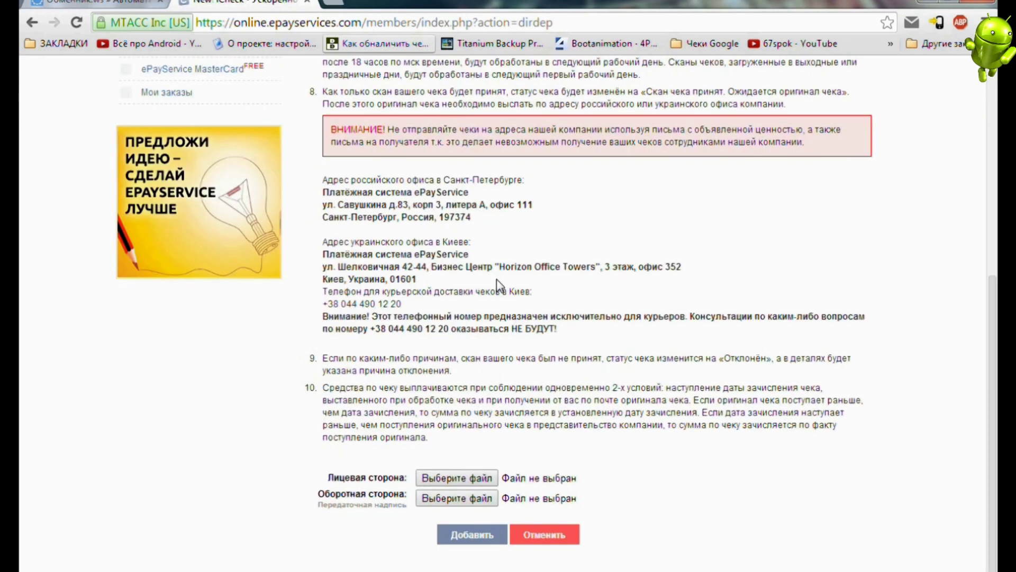
pyautogui.click(458, 479)
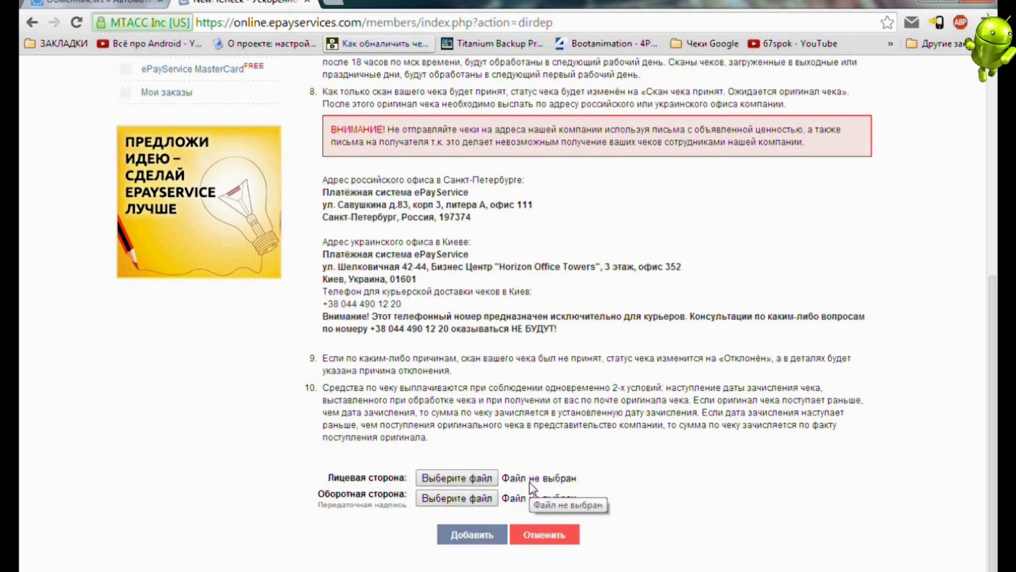
pyautogui.click(475, 481)
pyautogui.click(475, 479)
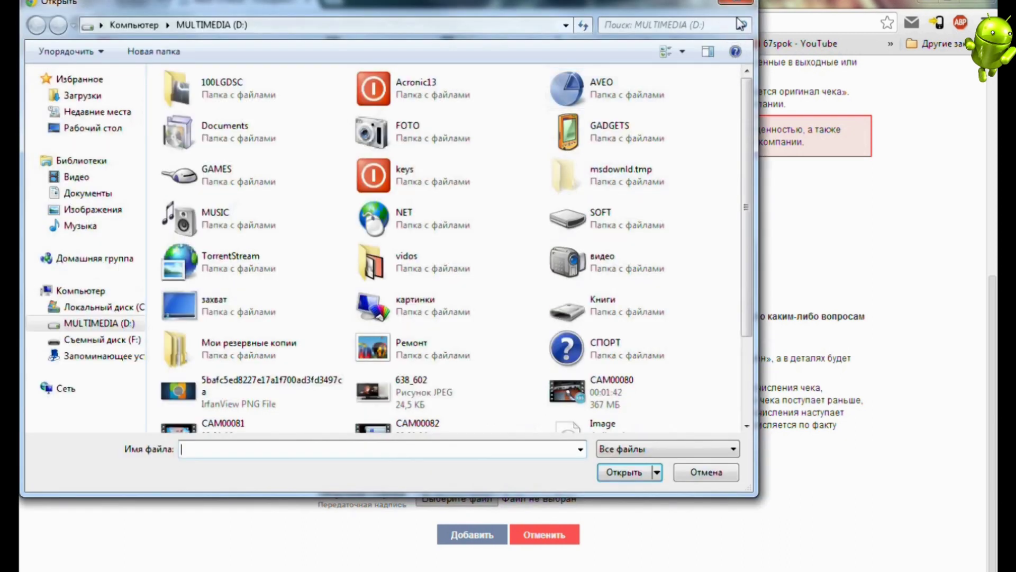
pyautogui.click(742, 3)
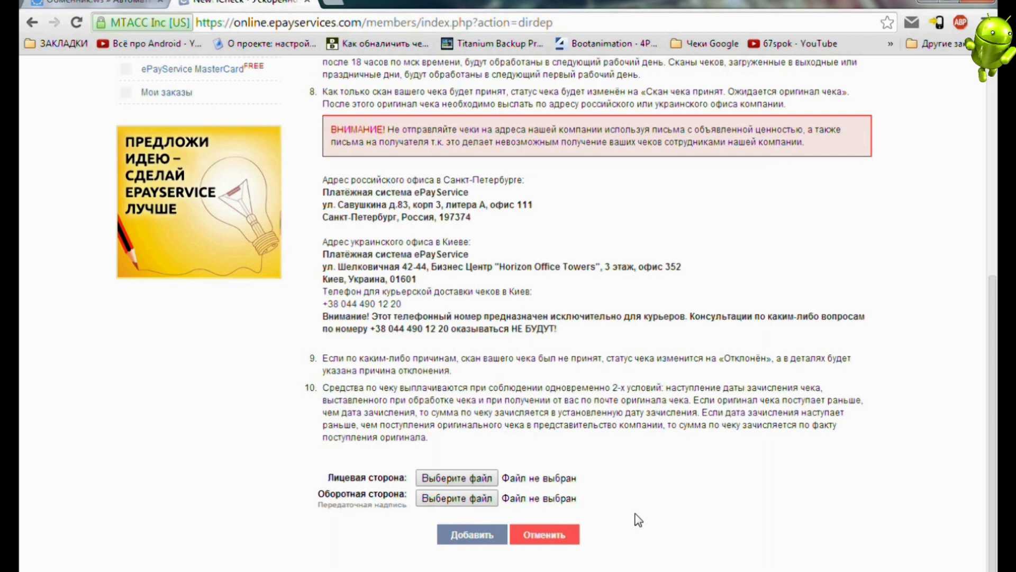
pyautogui.scroll(4, 638, 520)
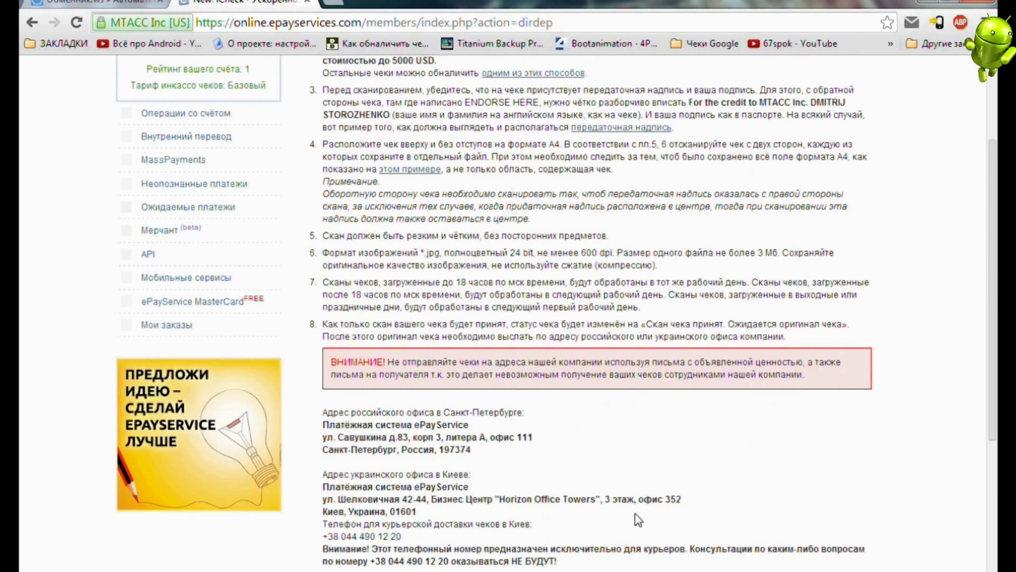
pyautogui.scroll(-1, 639, 520)
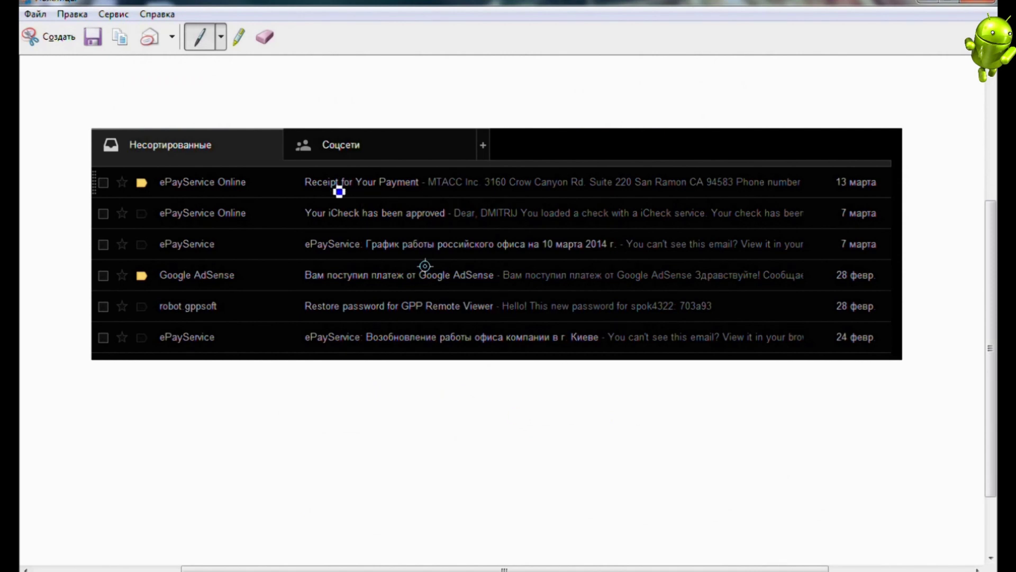
# Step: Draw a pen line under the 'Receipt for Your Payment' subject in the inbox snip
pyautogui.moveTo(303, 192); pyautogui.dragTo(806, 193)
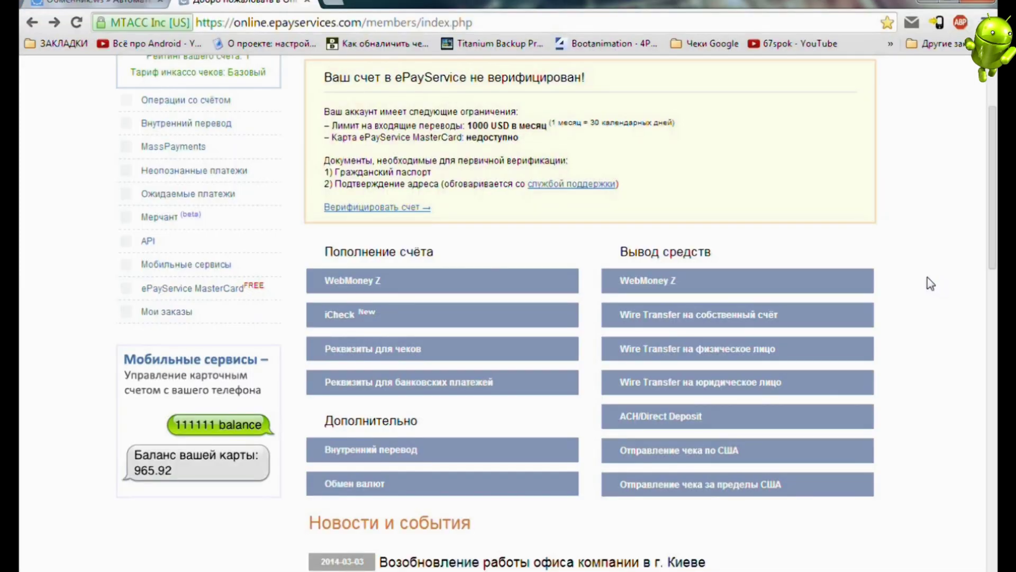
pyautogui.click(927, 3)
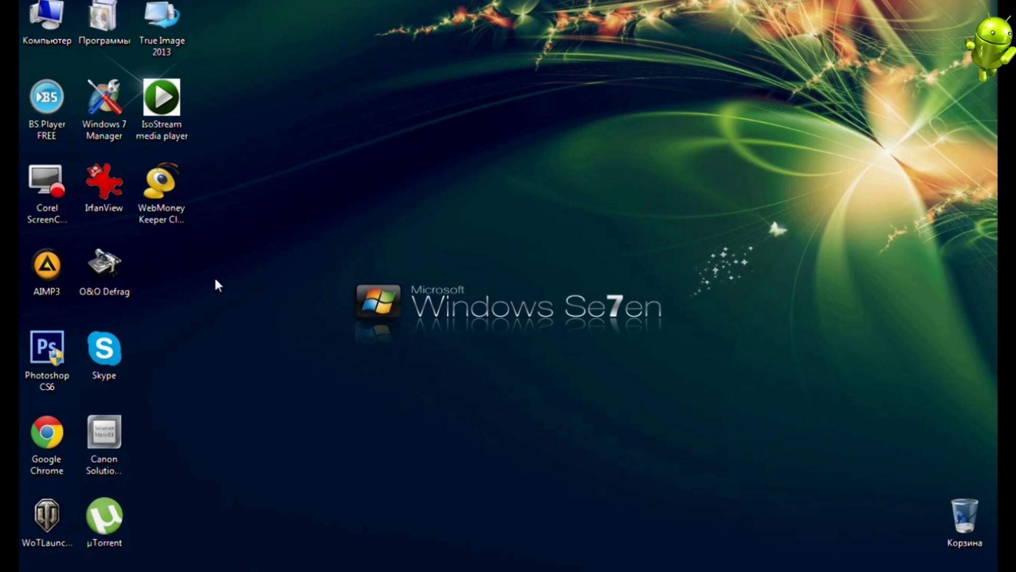
pyautogui.click(133, 569)
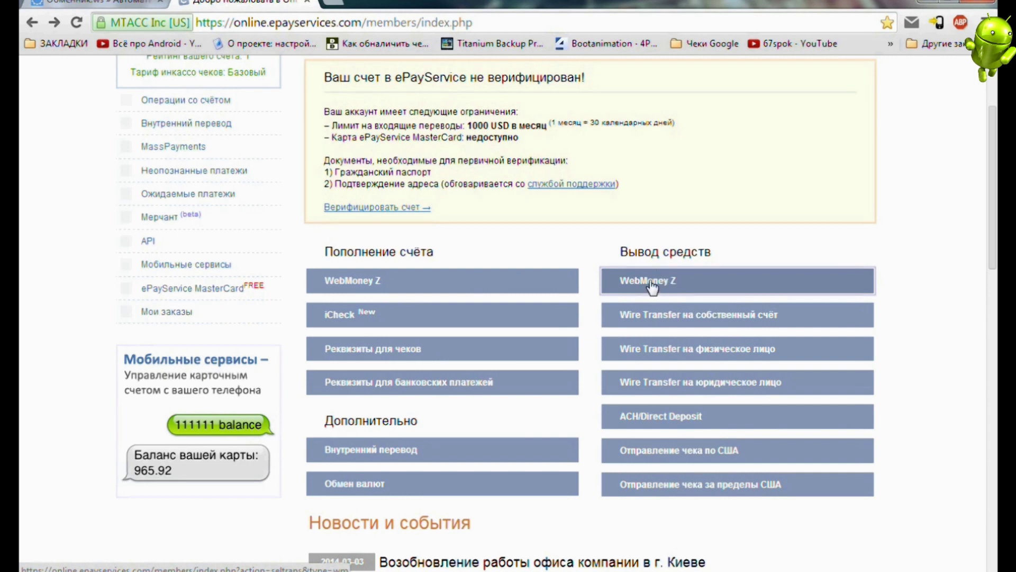
pyautogui.click(650, 282)
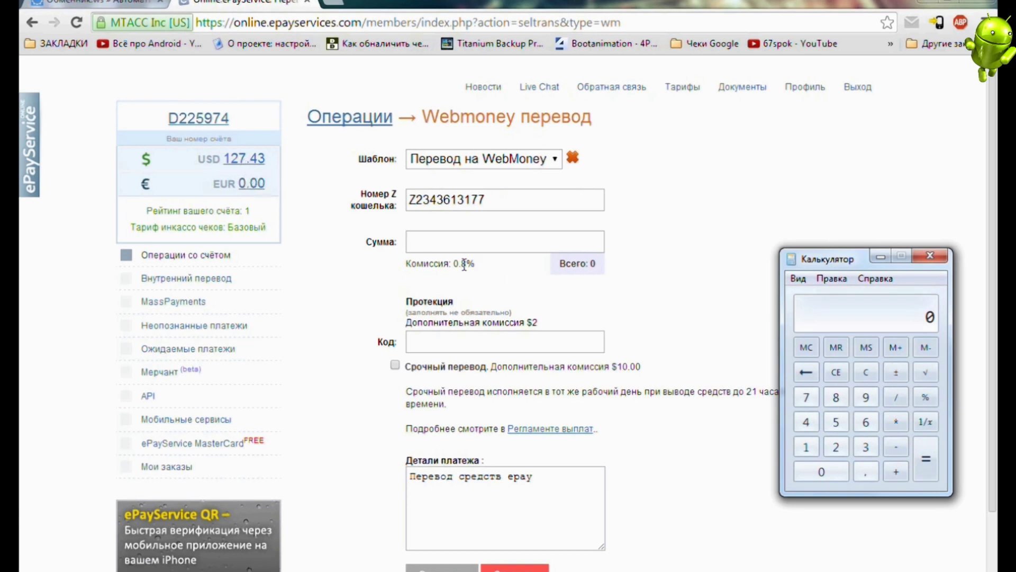
# Step: Calculate 0.8% of 127,43 (127,43 × 0,8 %), giving 1,01944
pyautogui.click(821, 449)
pyautogui.click(836, 448)
pyautogui.click(806, 398)
pyautogui.click(869, 474)
pyautogui.click(806, 422)
pyautogui.click(866, 449)
pyautogui.click(899, 421)
pyautogui.click(833, 469)
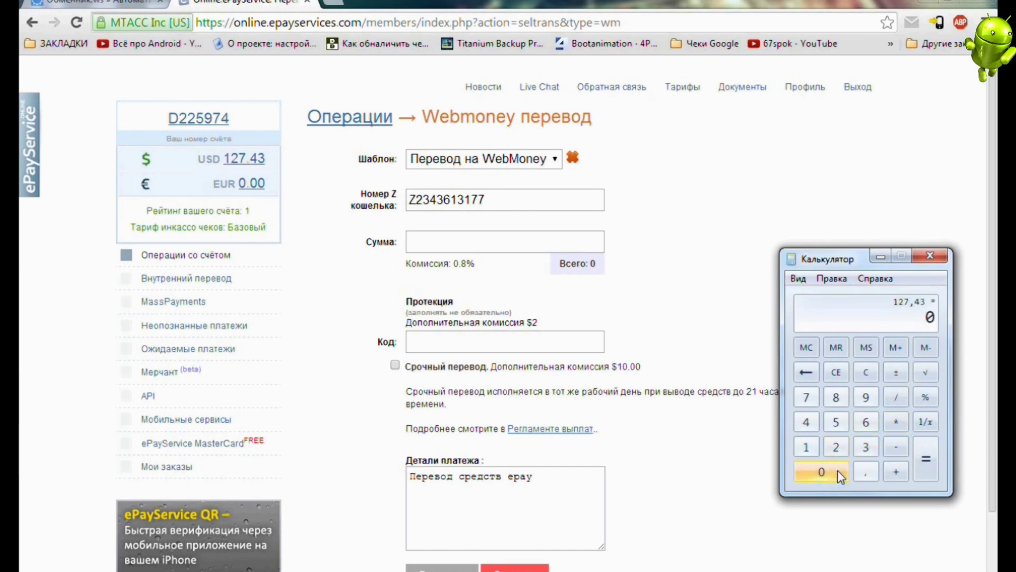
pyautogui.click(867, 473)
pyautogui.click(838, 398)
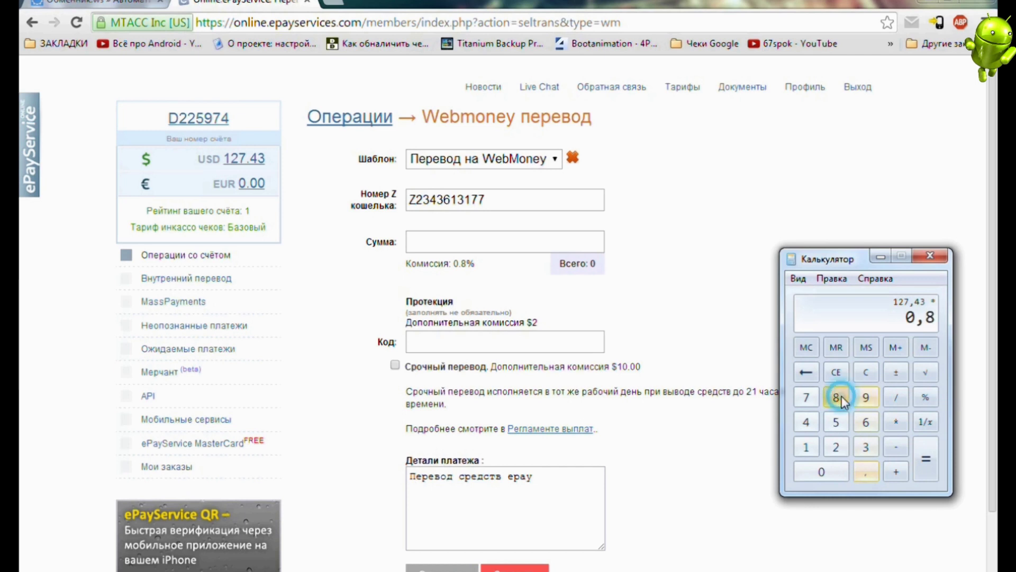
pyautogui.click(925, 398)
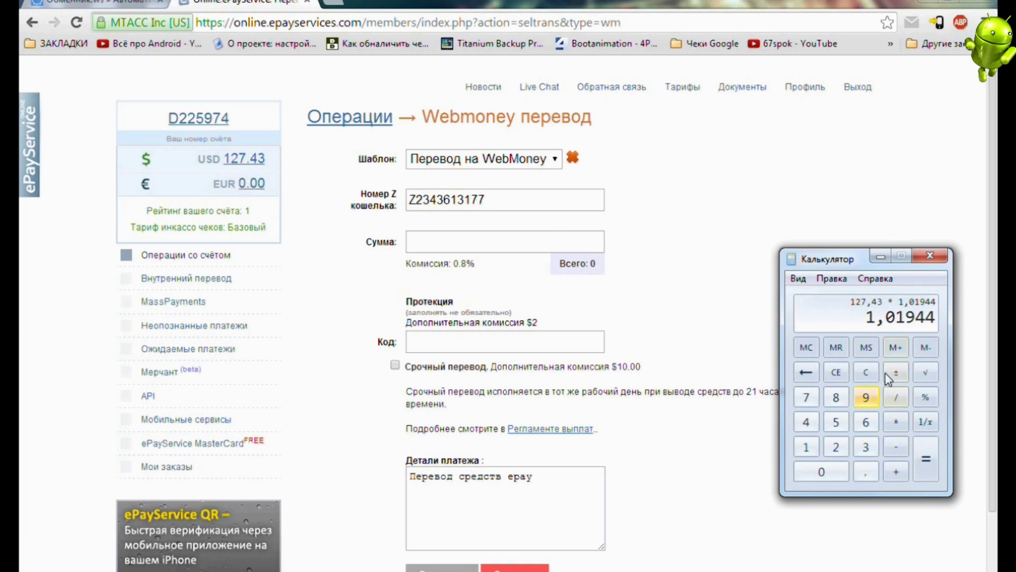
# Step: Subtract 123,43 from the running total to get 6,4772392, then clear the calculator
pyautogui.click(894, 448)
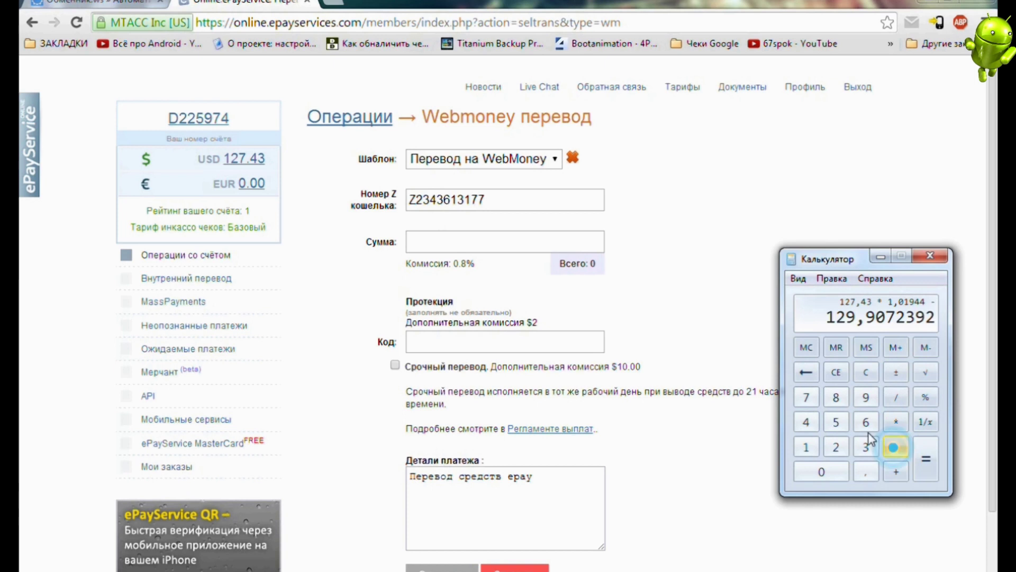
pyautogui.click(806, 446)
pyautogui.click(836, 449)
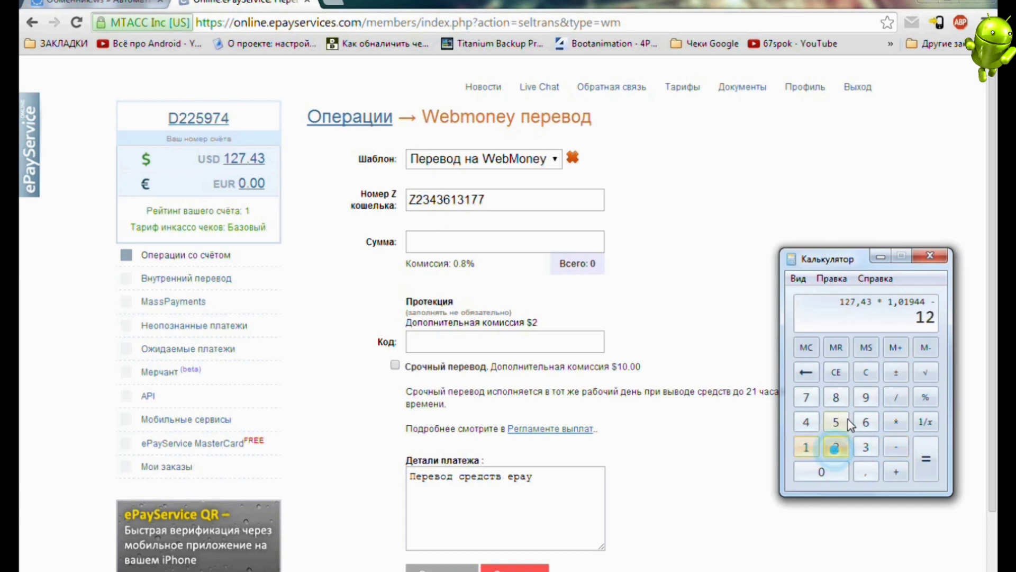
pyautogui.click(866, 447)
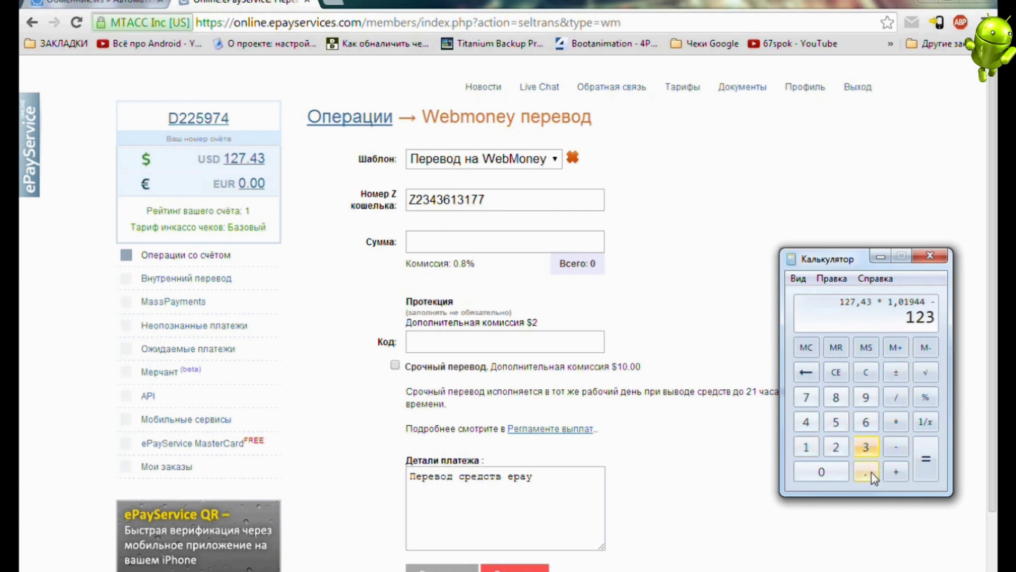
pyautogui.click(872, 471)
pyautogui.click(811, 423)
pyautogui.click(868, 448)
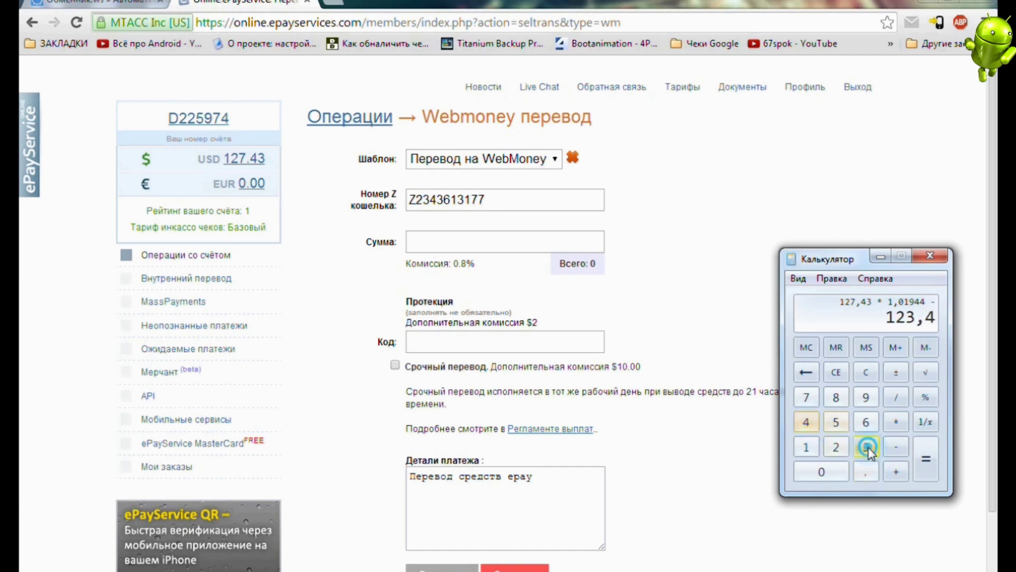
pyautogui.click(927, 470)
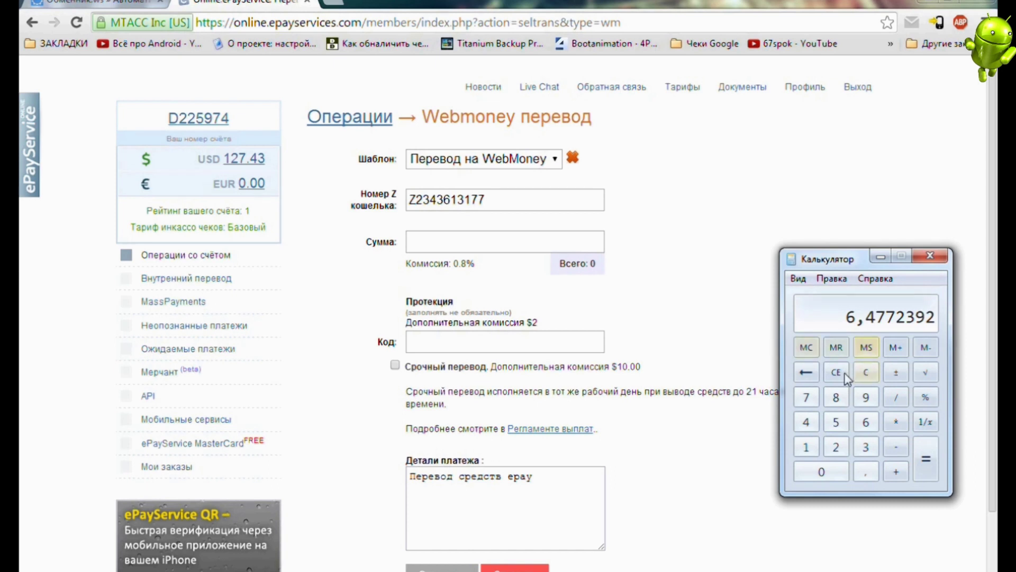
pyautogui.click(863, 376)
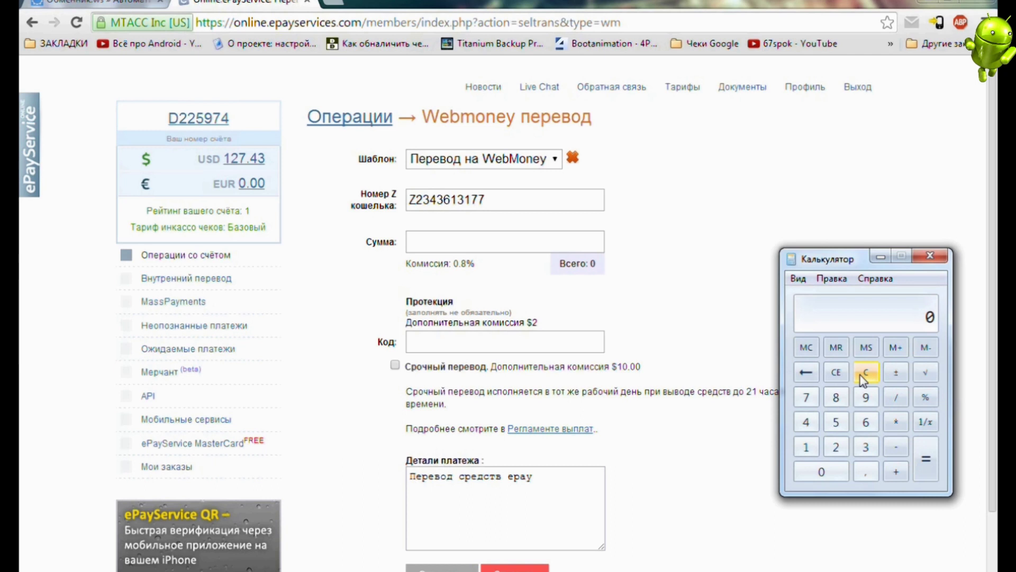
# Step: Recompute the 0.8% commission on 127,43 as 1,01944, then clear the calculator
pyautogui.click(806, 447)
pyautogui.click(836, 448)
pyautogui.click(806, 397)
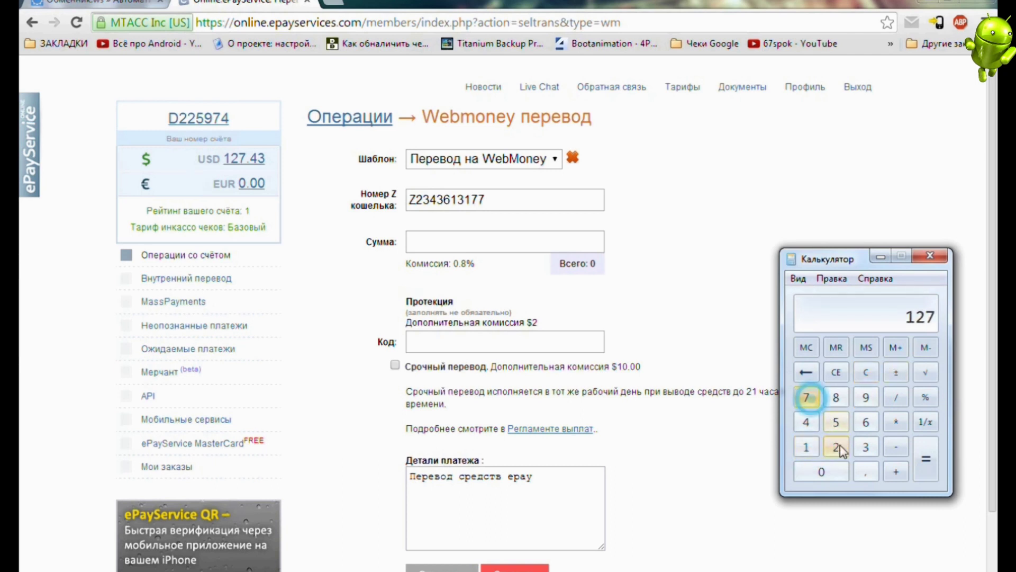
pyautogui.click(865, 471)
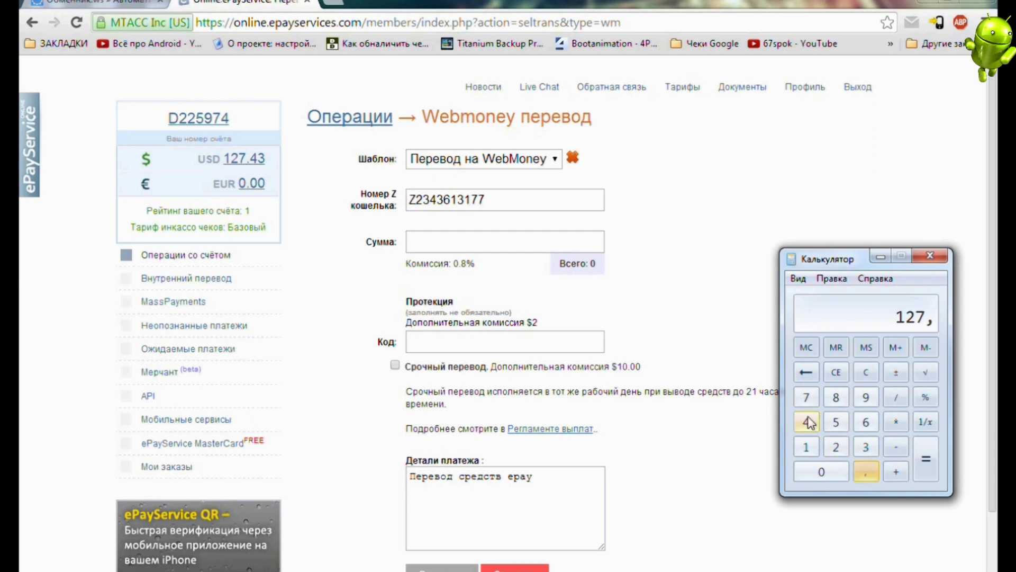
pyautogui.click(806, 422)
pyautogui.click(866, 448)
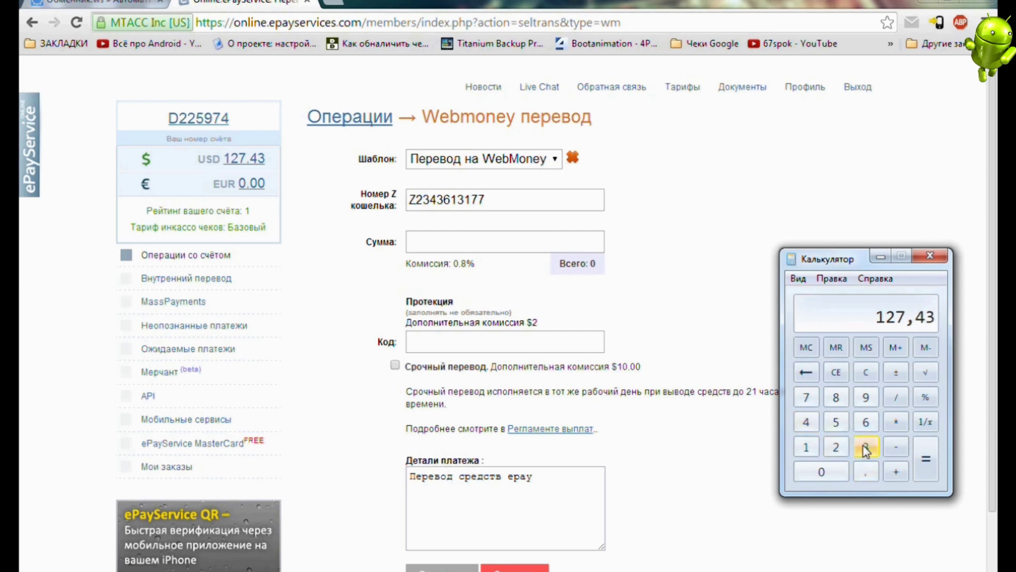
pyautogui.click(896, 422)
pyautogui.click(838, 470)
pyautogui.click(868, 471)
pyautogui.click(836, 398)
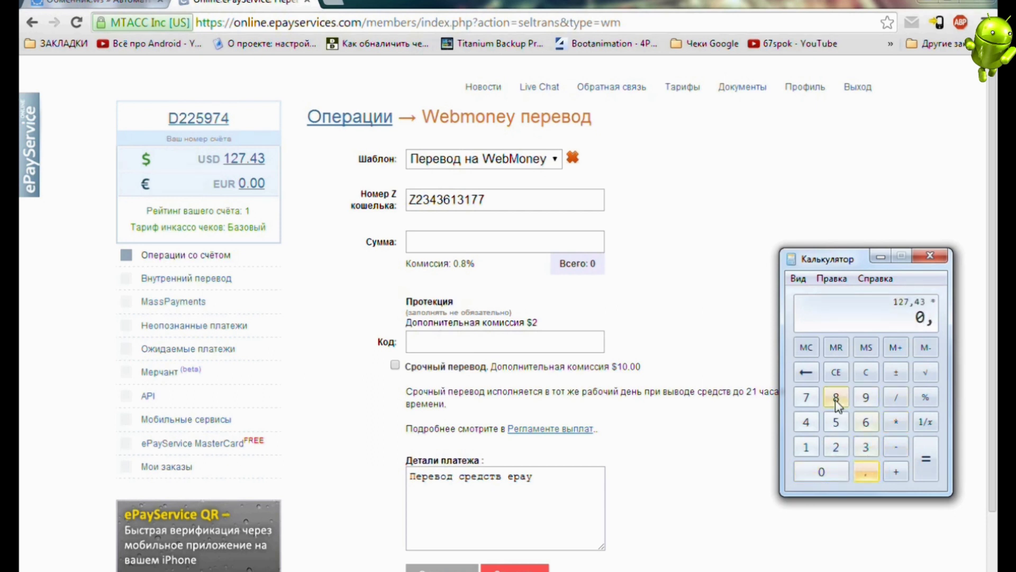
pyautogui.click(926, 399)
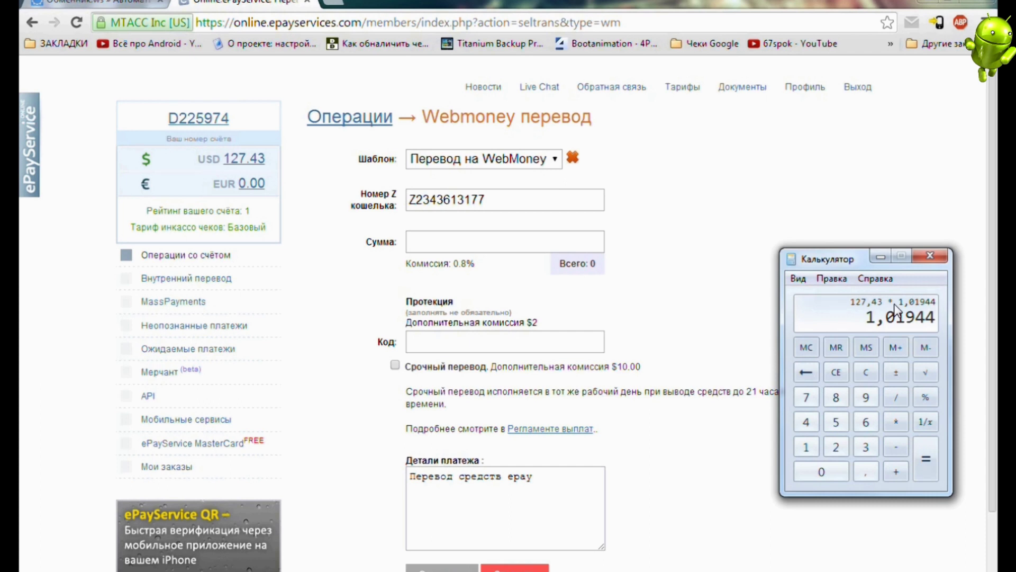
pyautogui.click(869, 374)
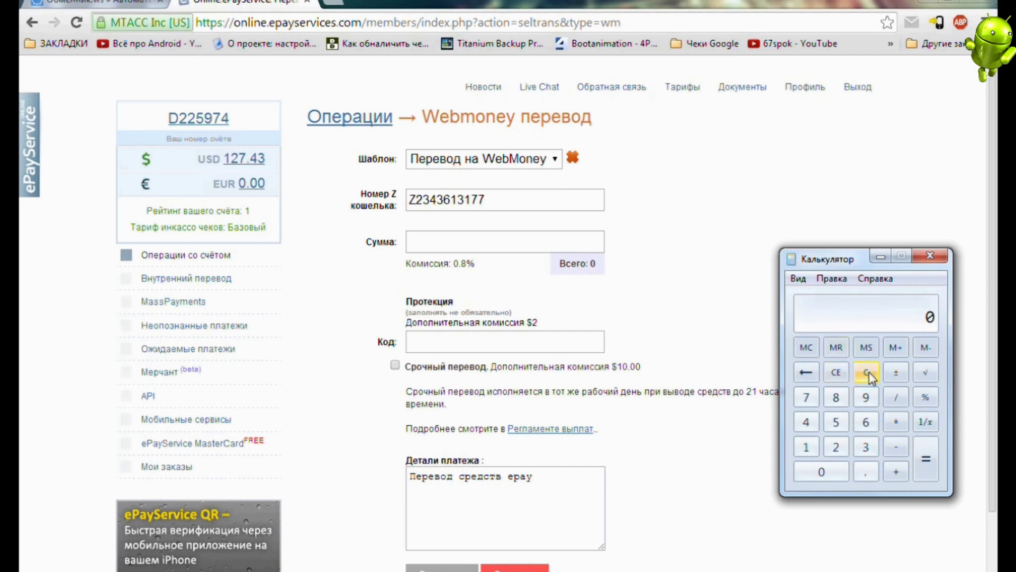
# Step: Subtract the 1,01 commission from 127,43 to get 126,42
pyautogui.click(815, 450)
pyautogui.click(835, 447)
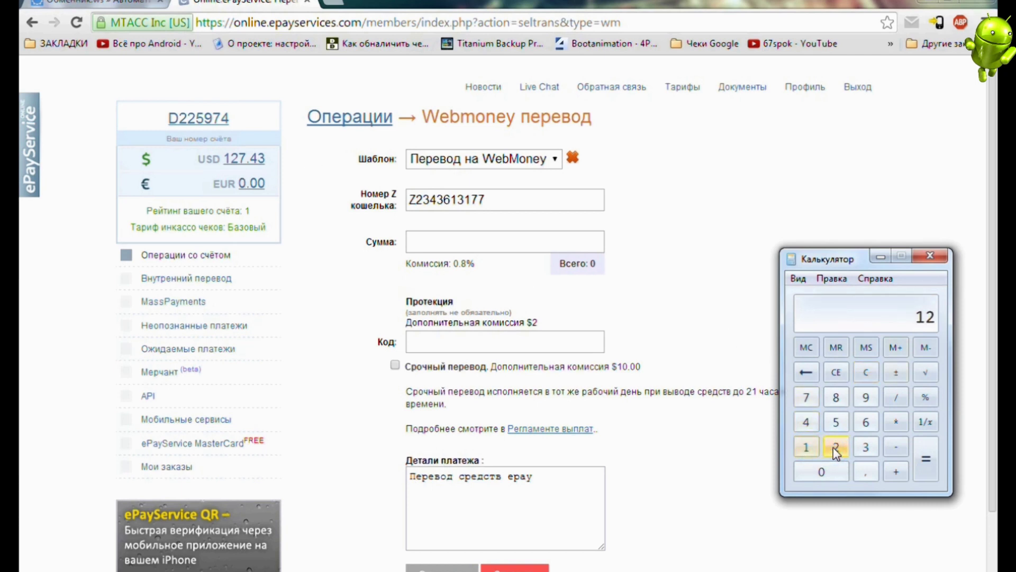
pyautogui.click(807, 398)
pyautogui.click(867, 472)
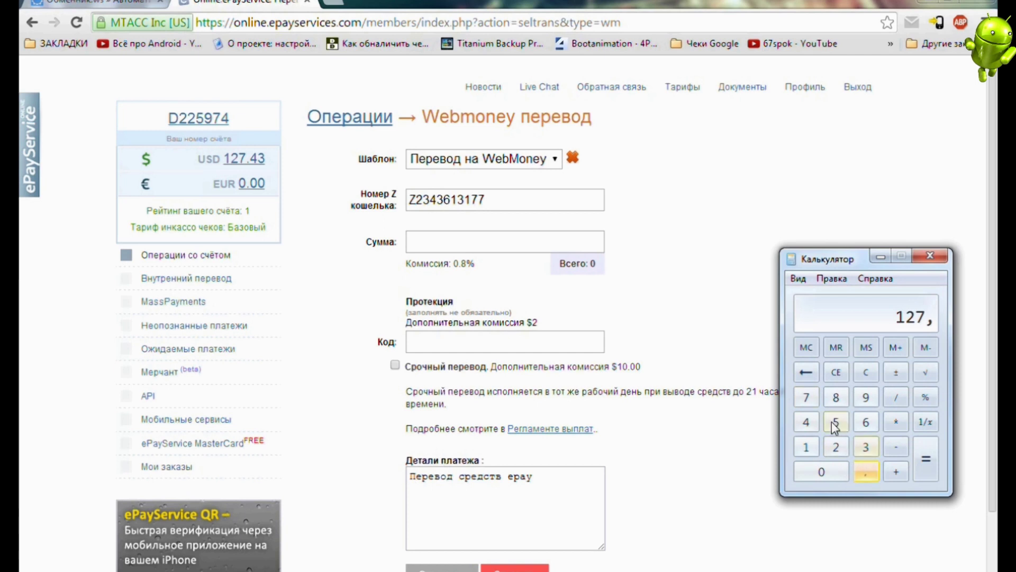
pyautogui.click(808, 424)
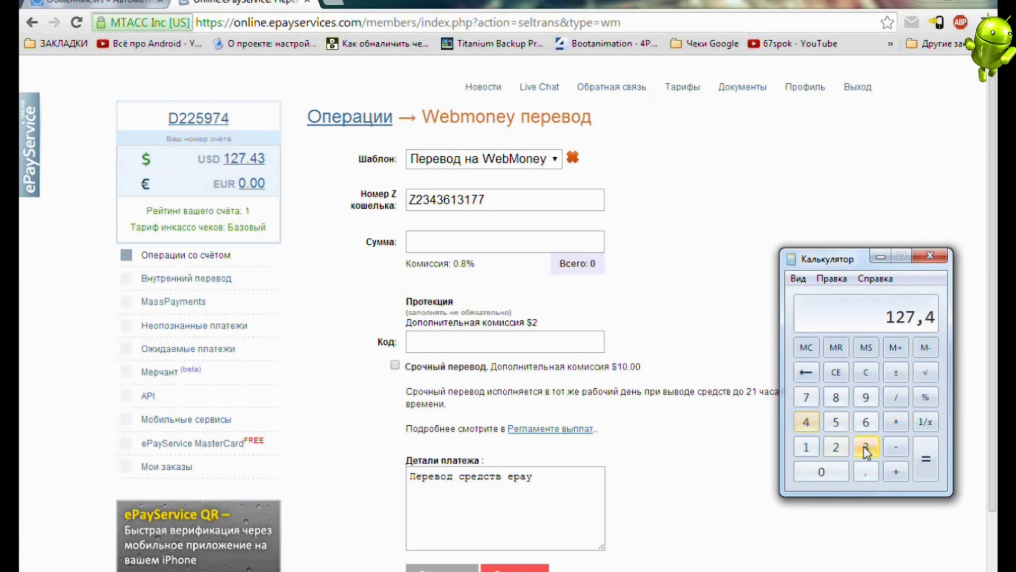
pyautogui.click(866, 449)
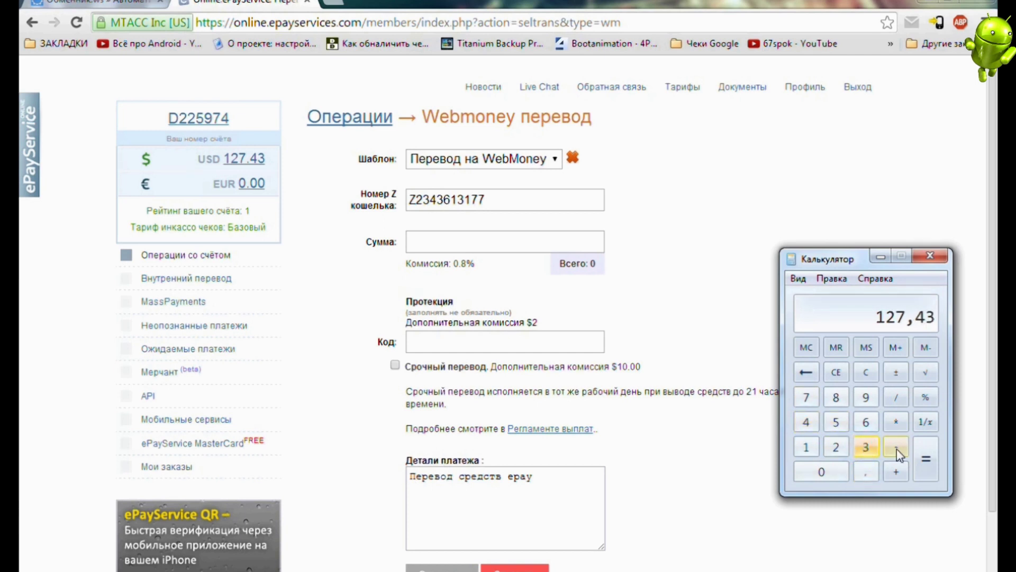
pyautogui.click(898, 449)
pyautogui.click(807, 448)
pyautogui.click(867, 472)
pyautogui.click(841, 473)
pyautogui.click(807, 447)
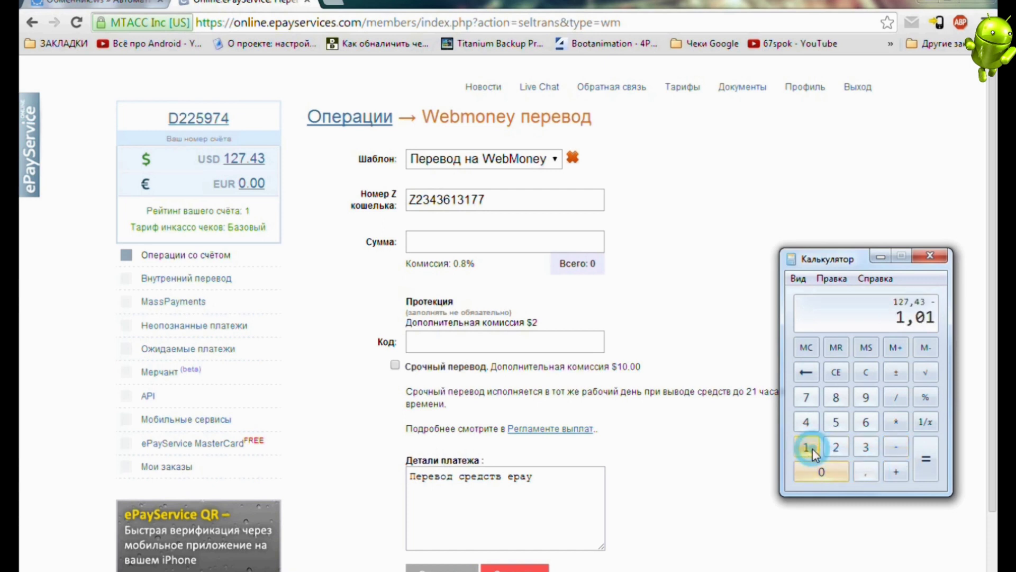
pyautogui.click(924, 461)
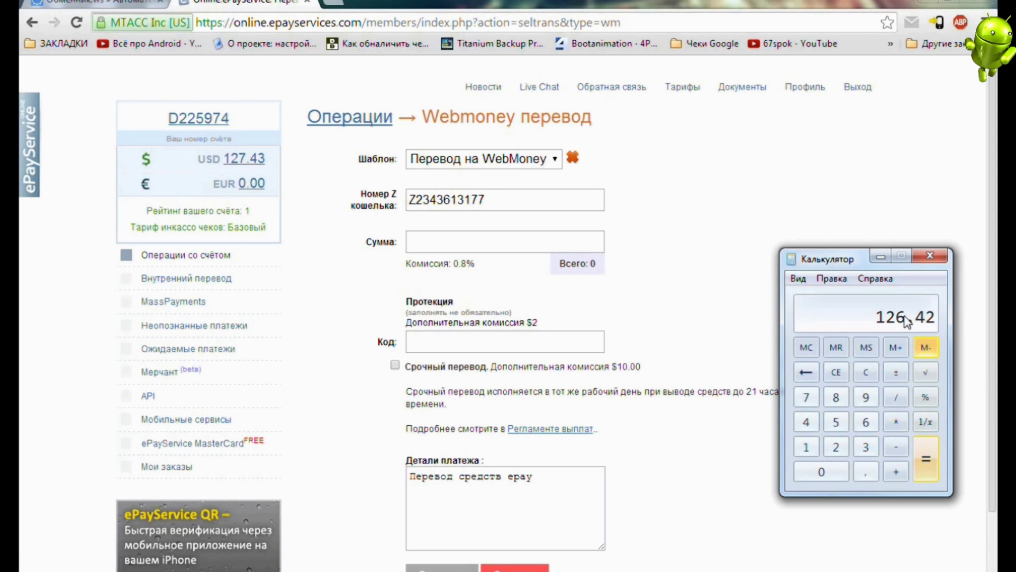
pyautogui.click(433, 241)
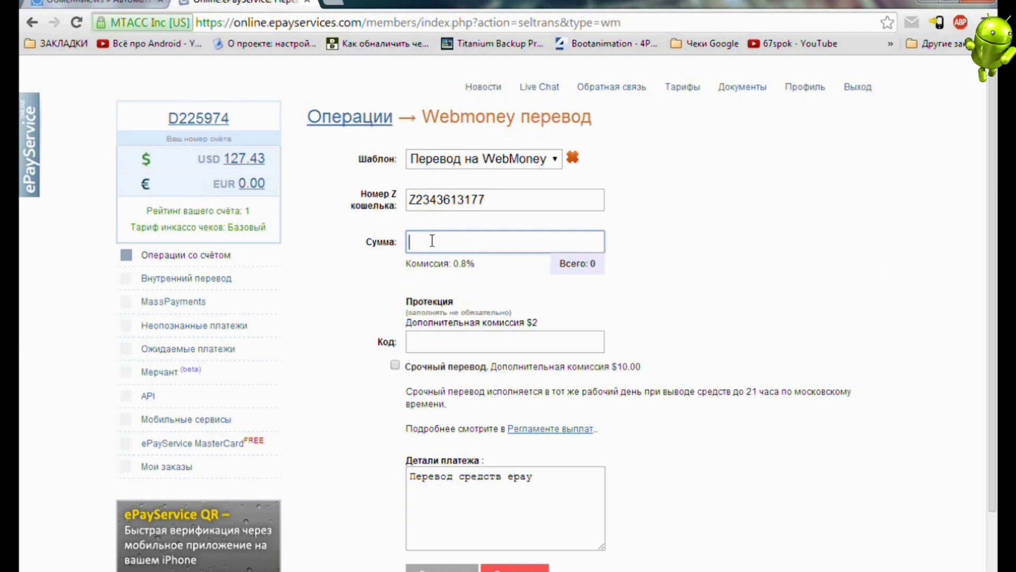
# Step: Enter 126,43 in the Сумма field of the WebMoney withdrawal form, giving 127.00 with commission
pyautogui.hotkey('alt', 'Tab')
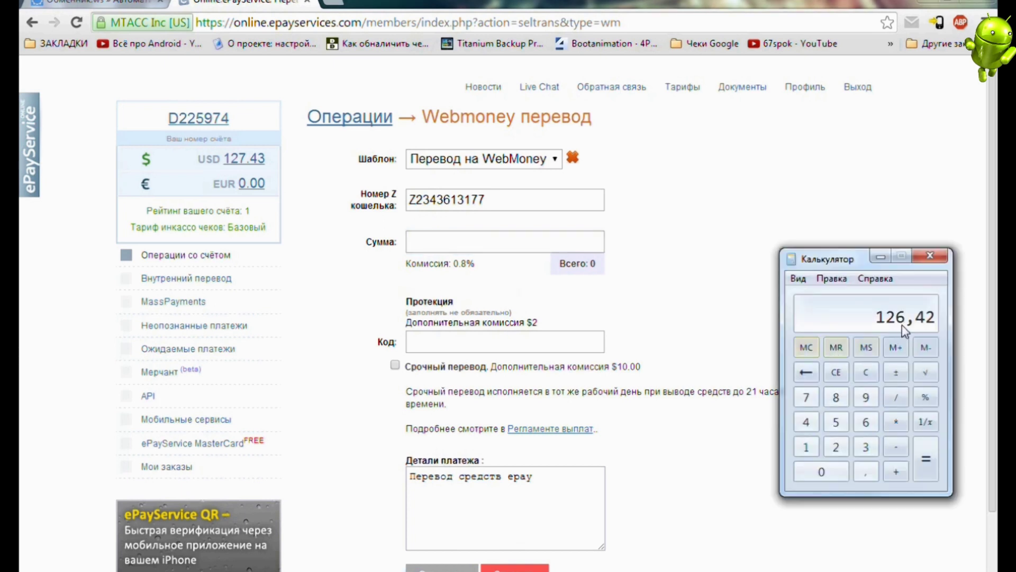
pyautogui.click(424, 245)
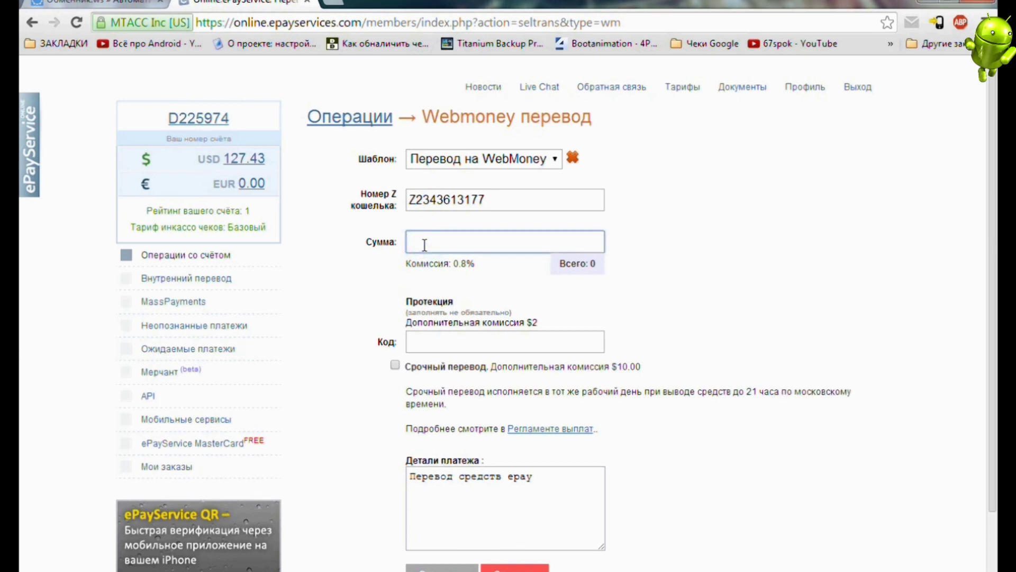
pyautogui.write('12')
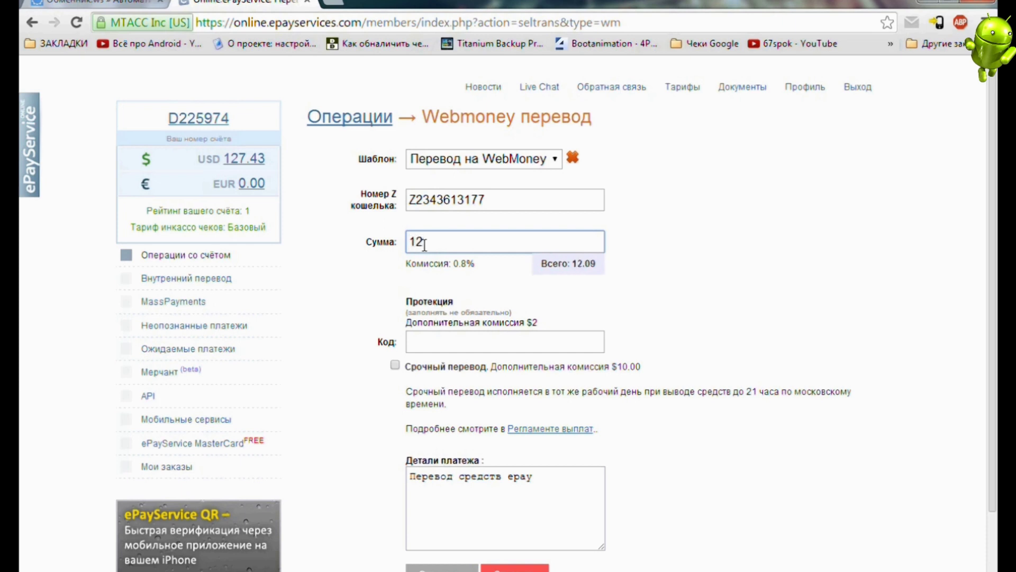
pyautogui.write('6,43')
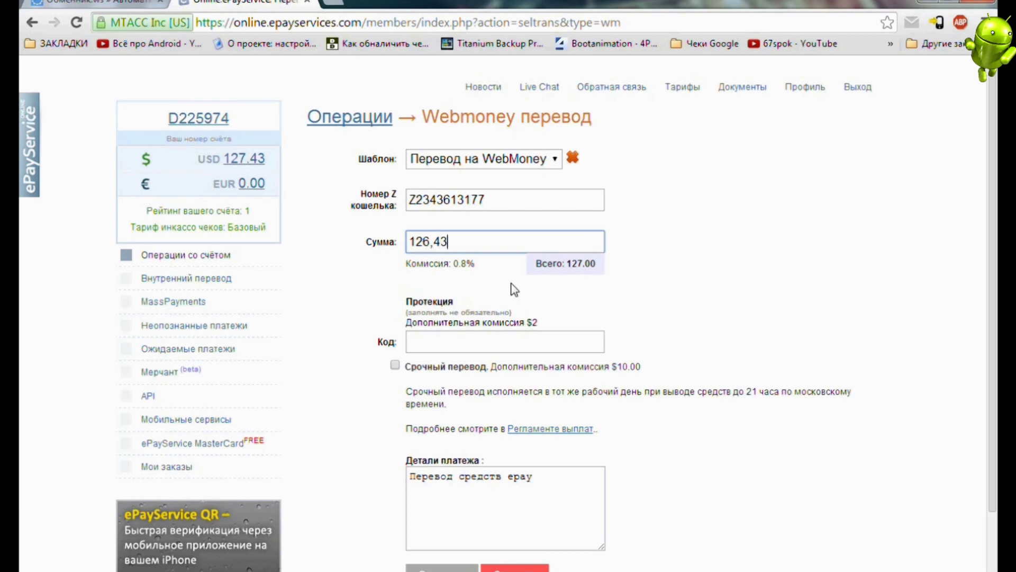
pyautogui.scroll(-2, 709, 306)
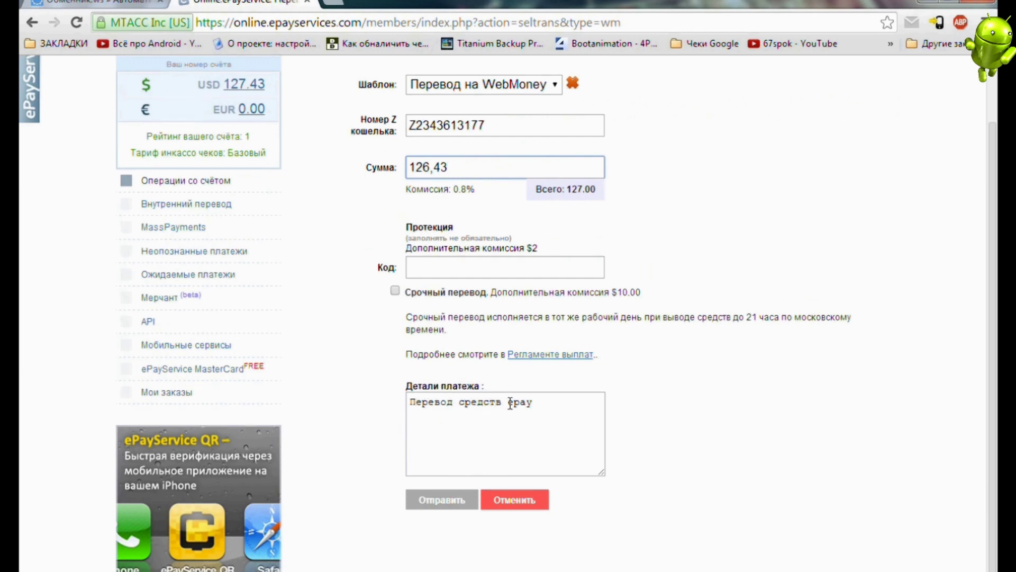
pyautogui.scroll(2, 685, 417)
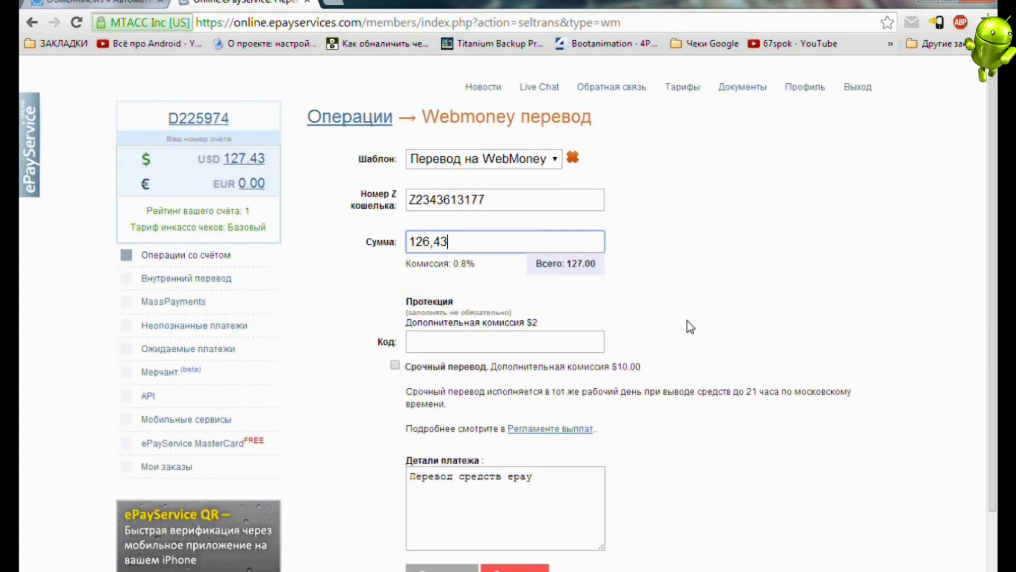
pyautogui.scroll(-2, 687, 320)
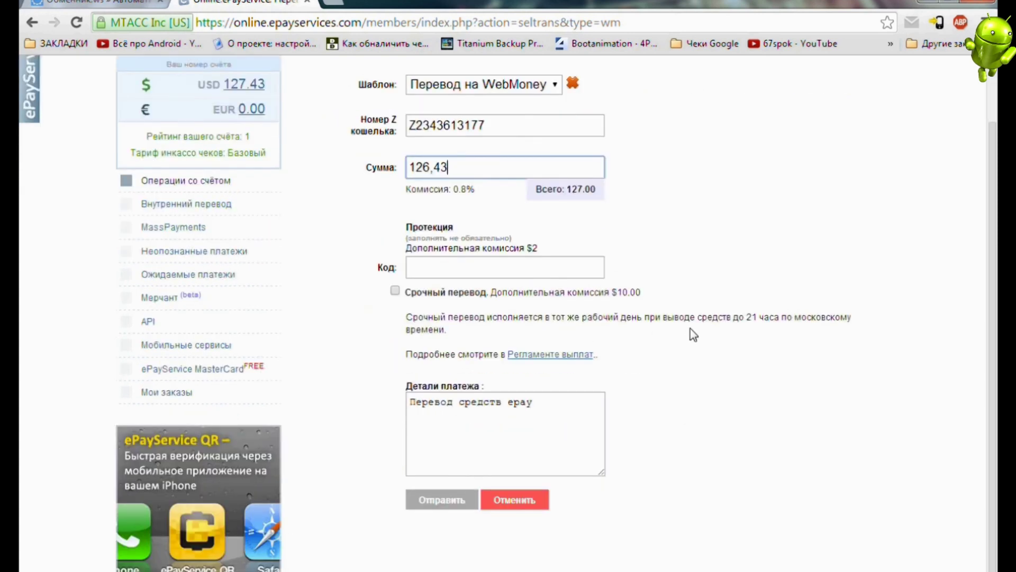
pyautogui.click(804, 454)
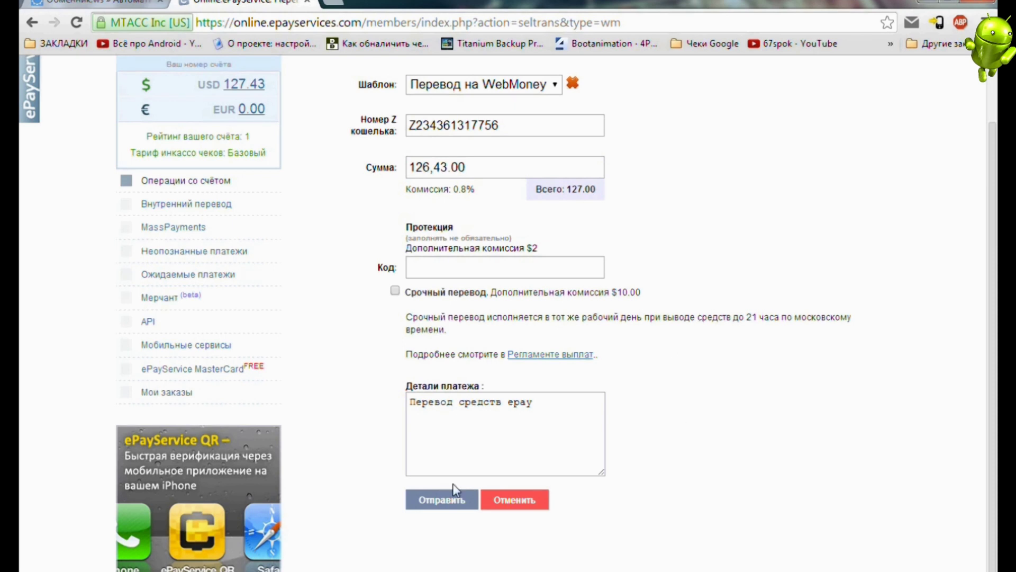
# Step: Submit the WebMoney withdrawal with Отправить and enter the received verification code
pyautogui.click(445, 500)
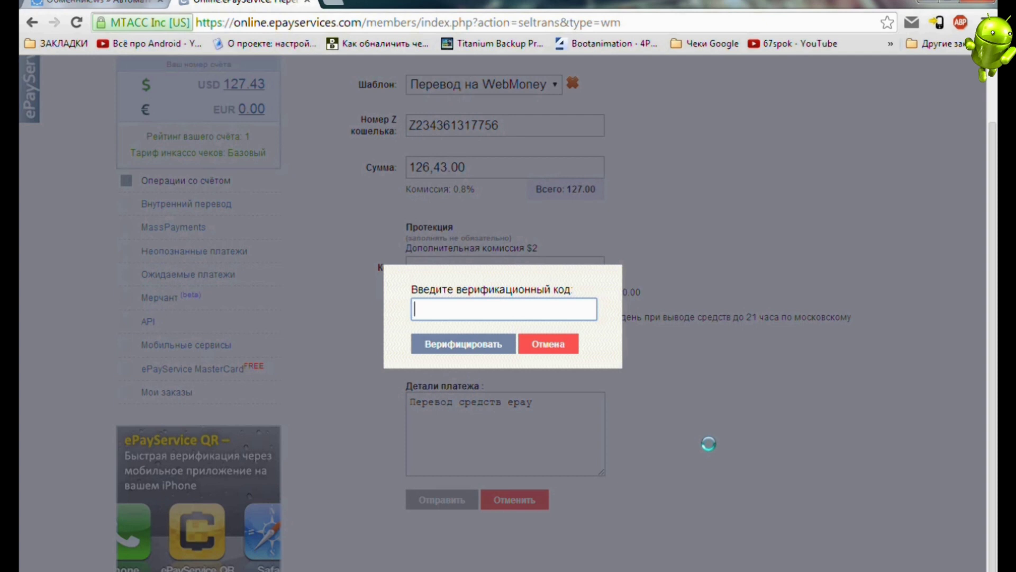
pyautogui.click(452, 310)
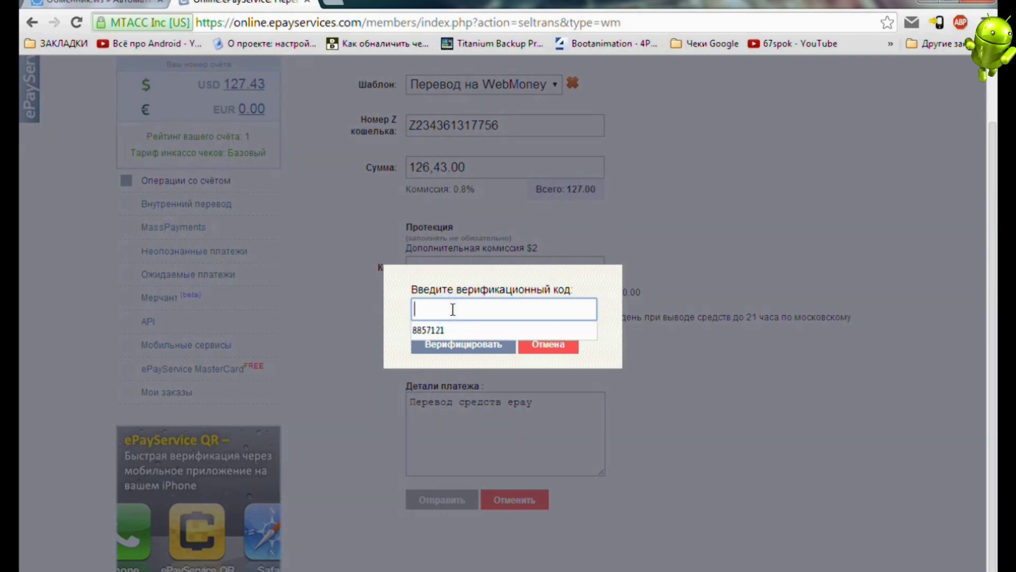
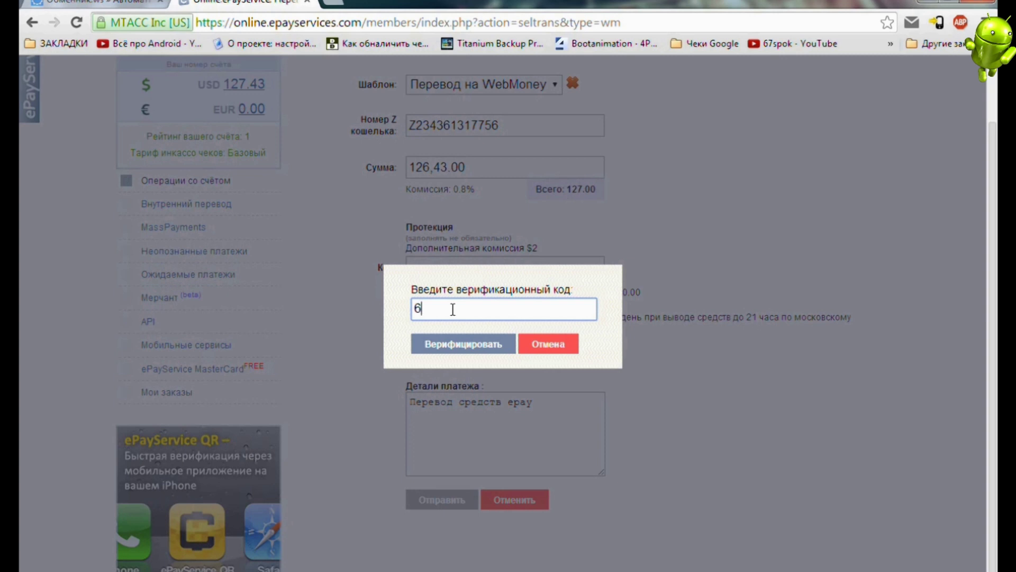
# Step: Confirm the code with Верифицировать and dismiss the payment receipt notification
pyautogui.click(461, 348)
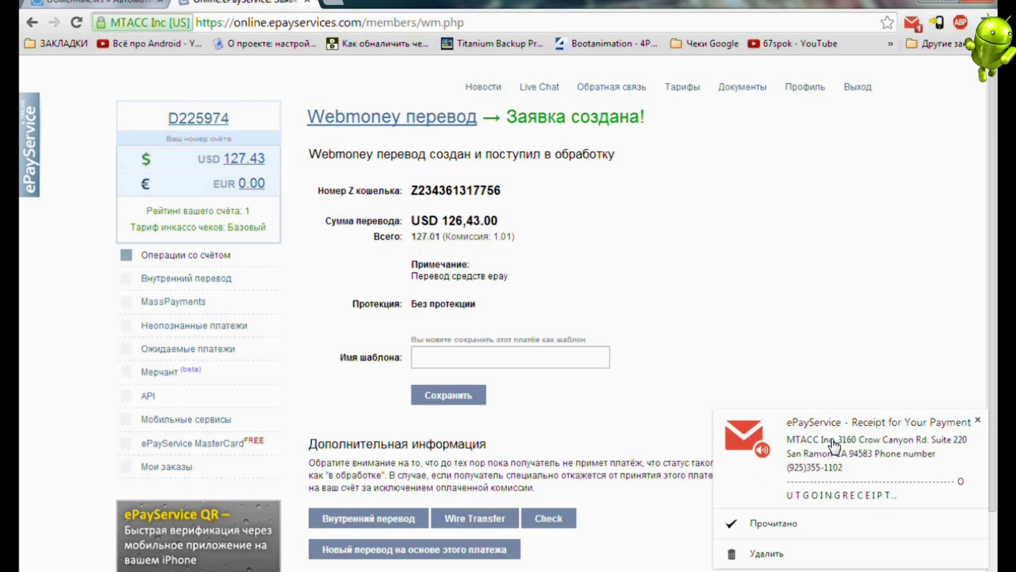
pyautogui.click(884, 468)
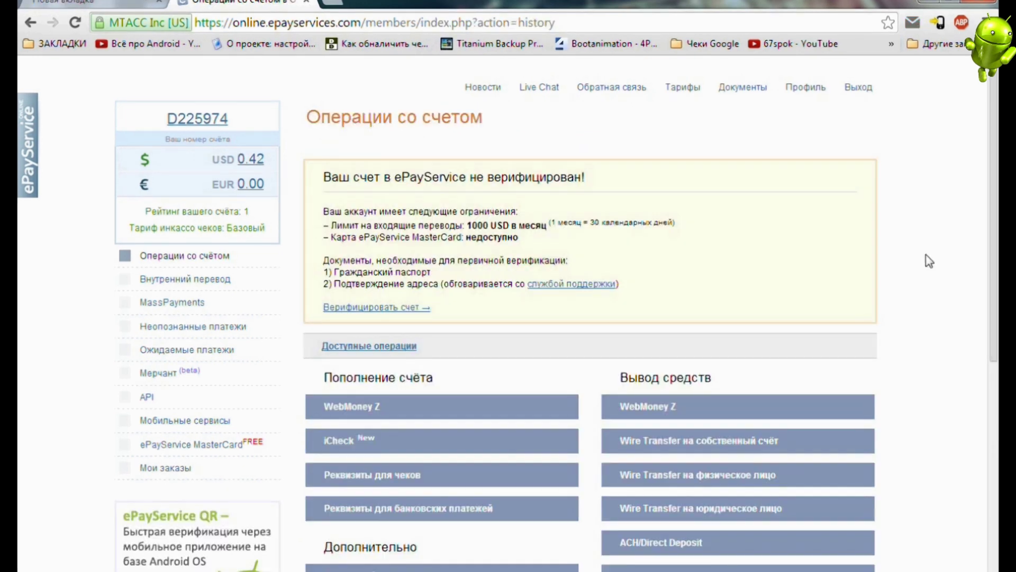
# Step: Verify the top history row shows the 127.01 USD Webmoney transfer as Отправлен, then close the tab
pyautogui.scroll(-7, 929, 260)
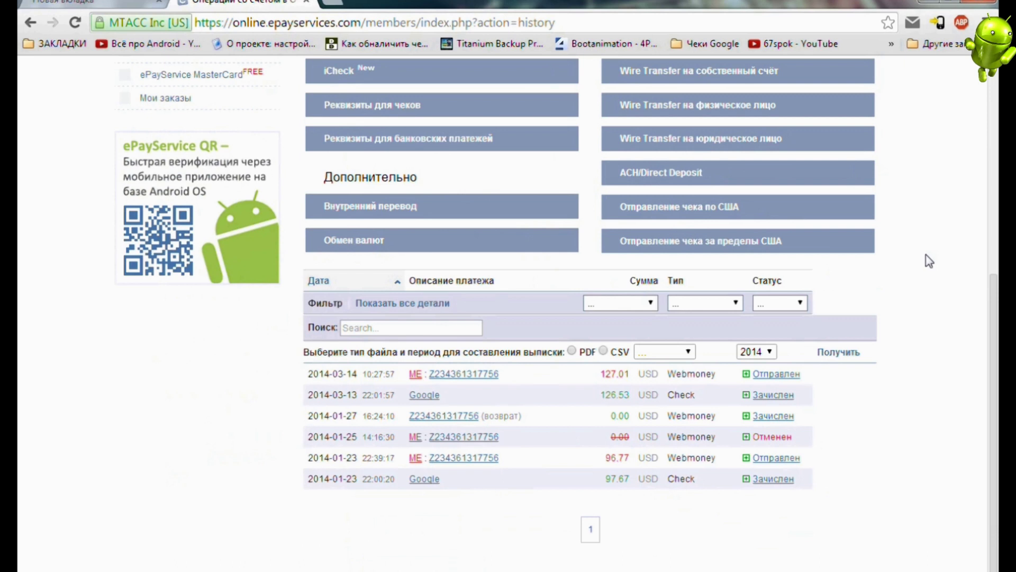
pyautogui.scroll(6, 929, 261)
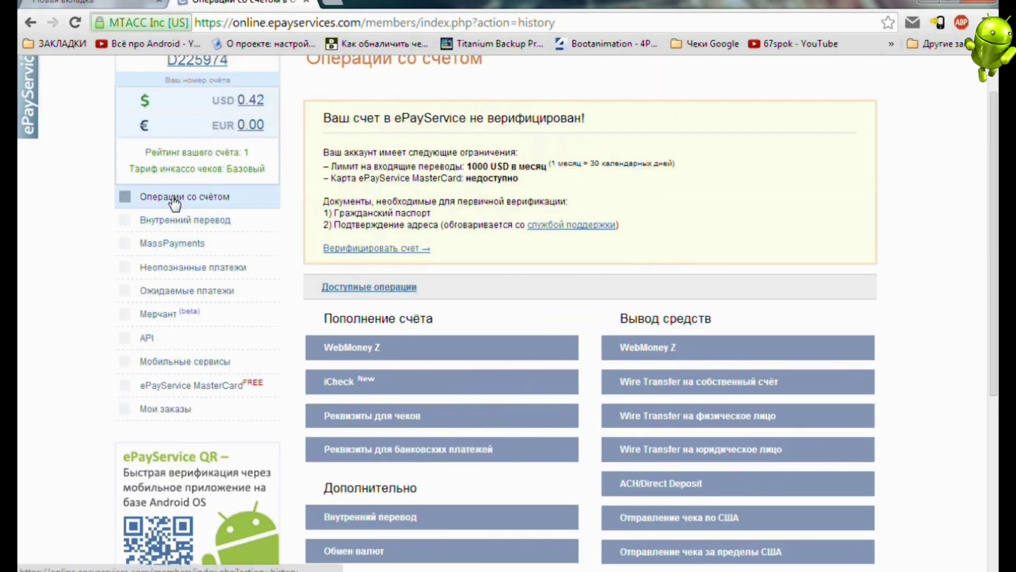
pyautogui.scroll(-6, 733, 291)
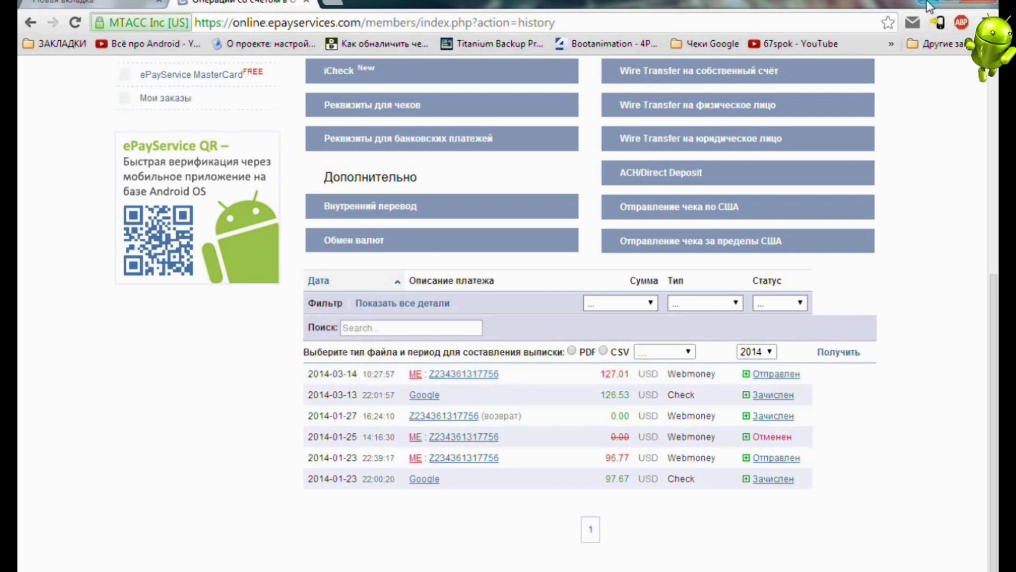
pyautogui.click(306, 2)
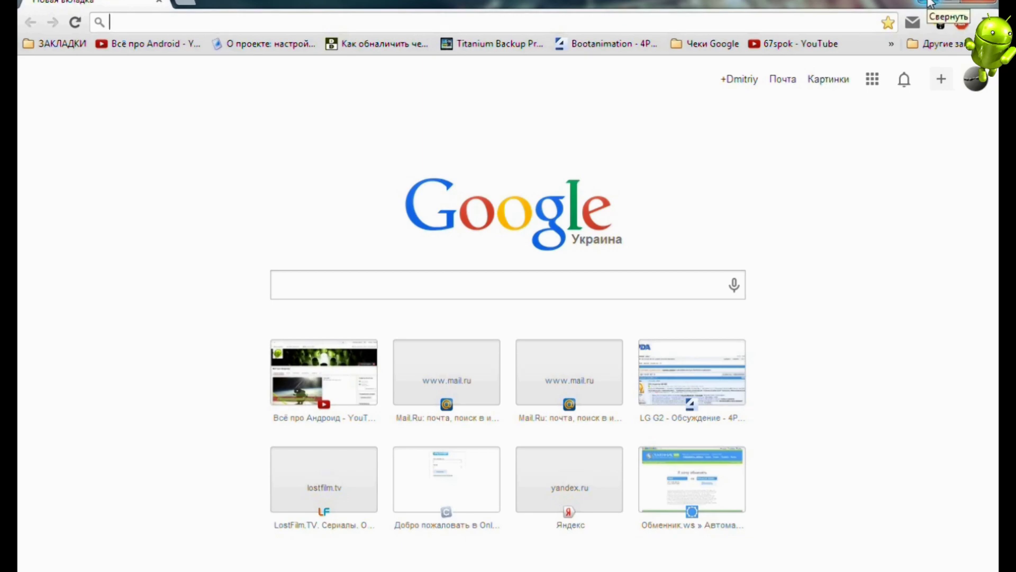
# Step: Check in WebMoney Keeper that the WMZ purse holds 126.24, then return to Chrome
pyautogui.click(930, 3)
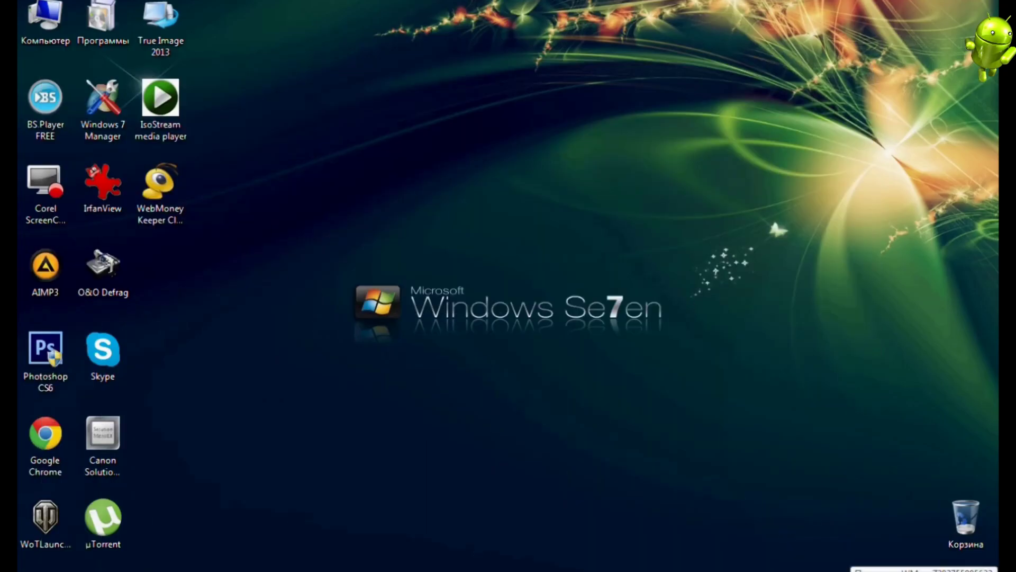
pyautogui.doubleClick(174, 209)
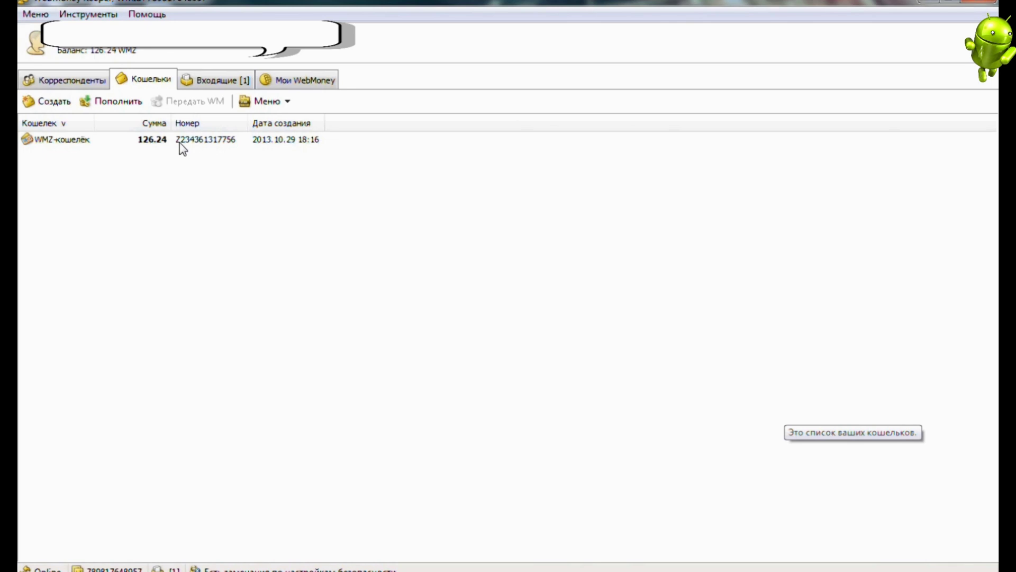
pyautogui.click(954, 4)
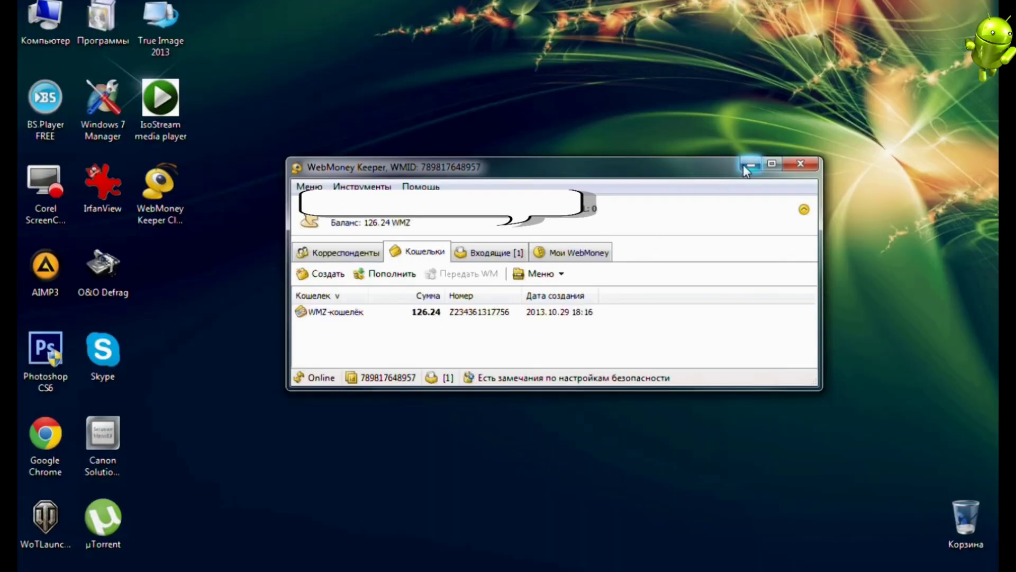
pyautogui.click(746, 166)
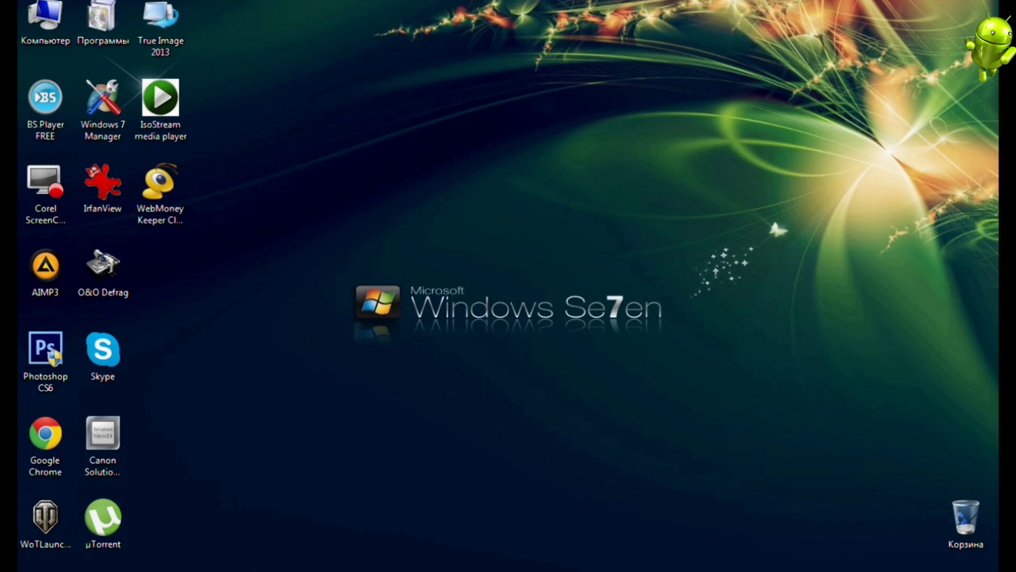
pyautogui.click(275, 569)
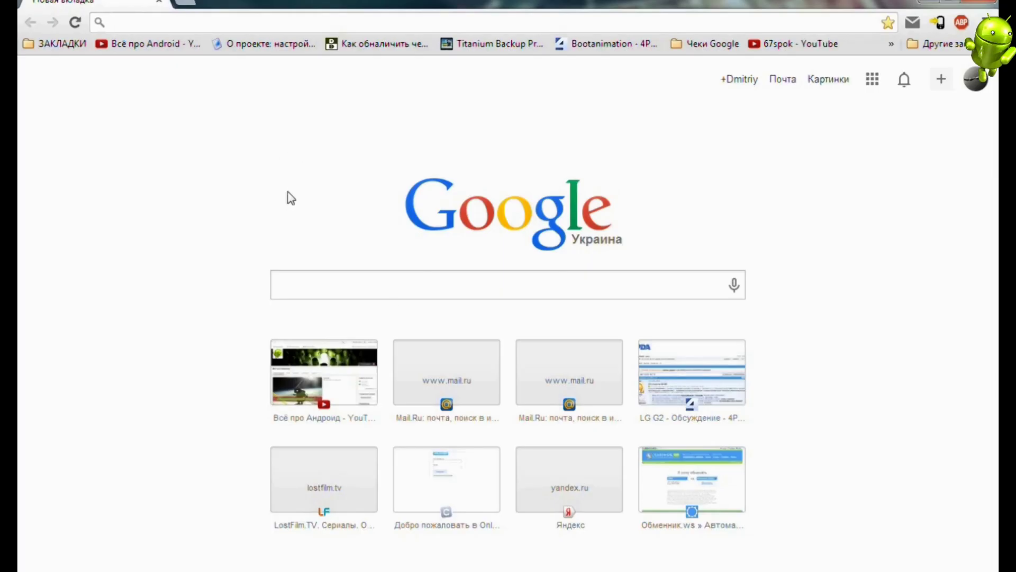
# Step: On Obmennik.ws, set the WMZ to give to 125.20 for 1158.01 UAH and continue
pyautogui.click(661, 490)
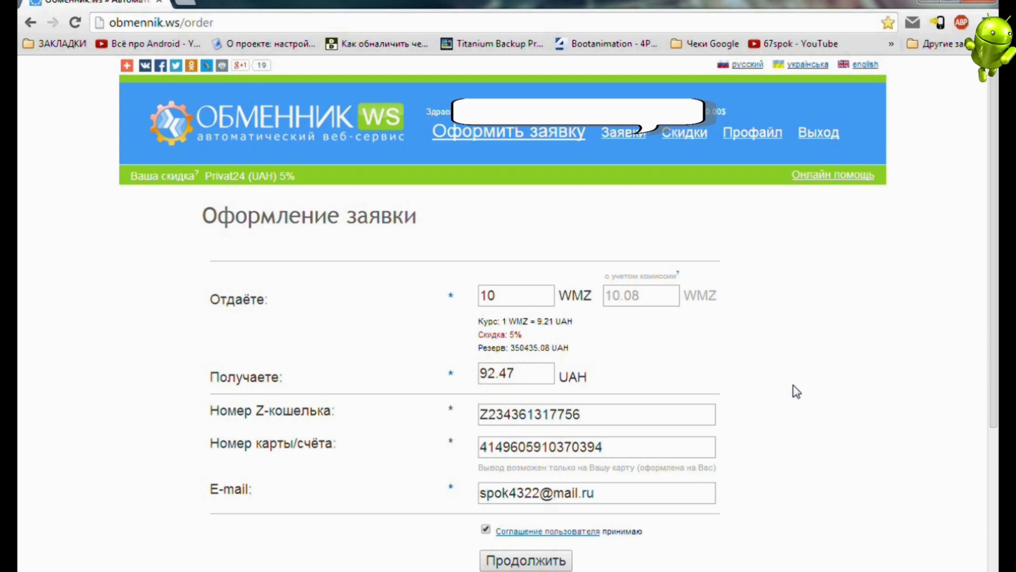
pyautogui.click(531, 298)
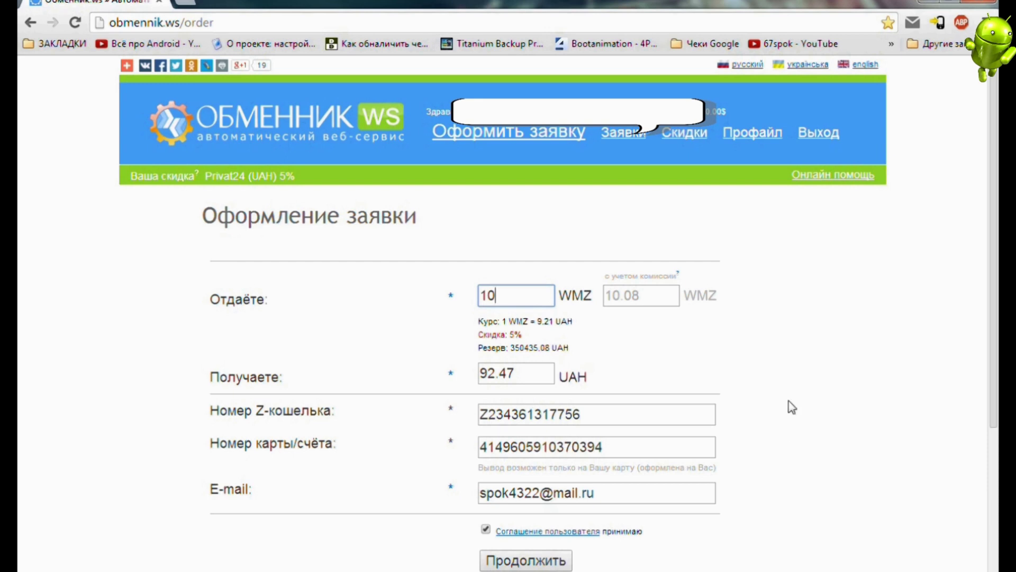
pyautogui.press('BackSpace')
pyautogui.press('BackSpace')
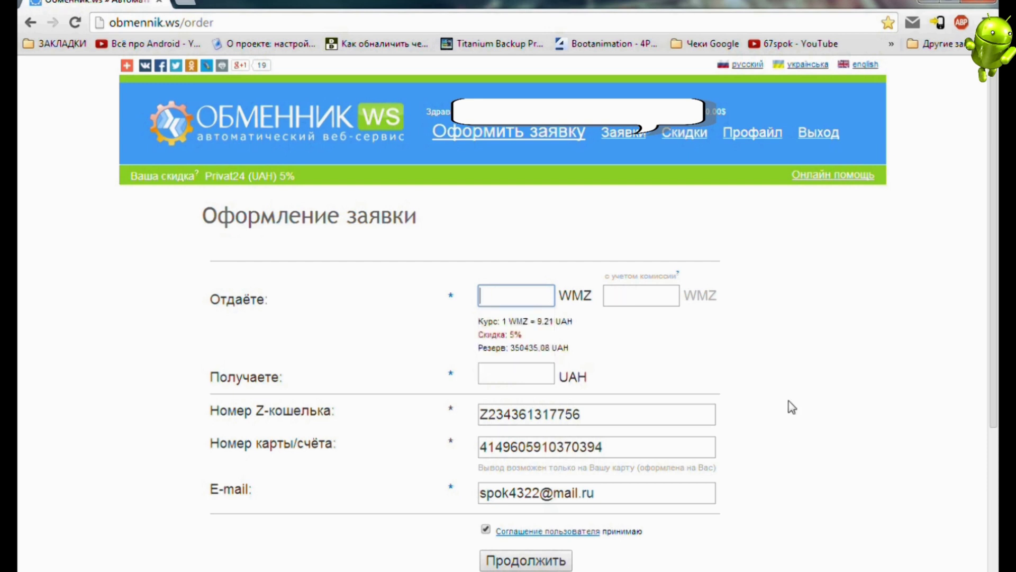
pyautogui.write('12')
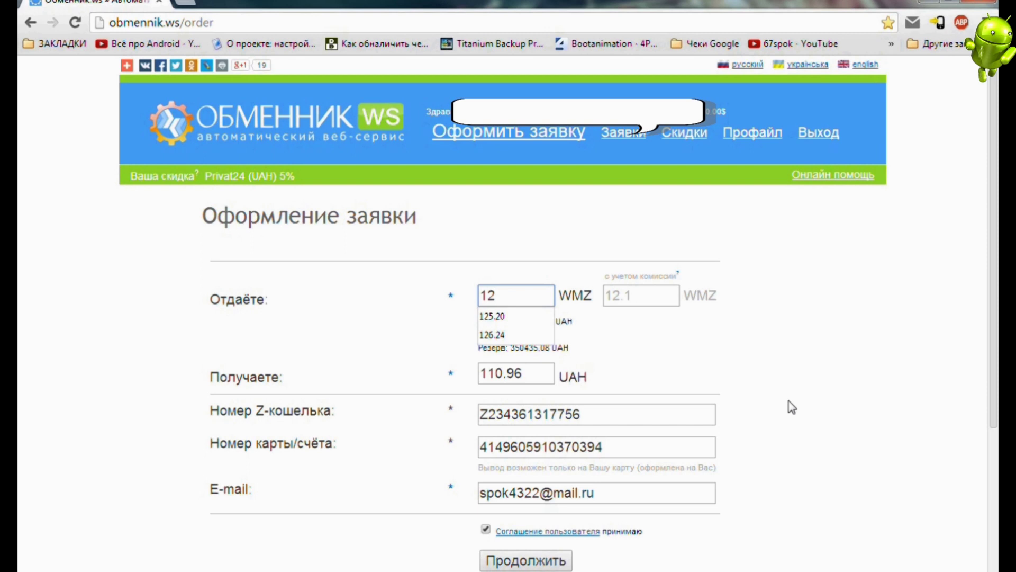
pyautogui.write('5')
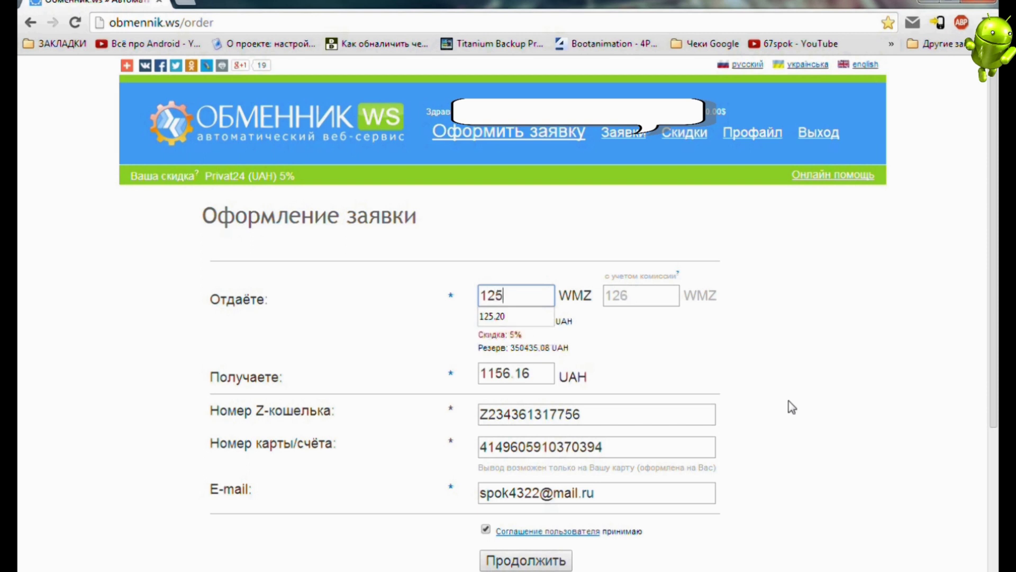
pyautogui.write('.20')
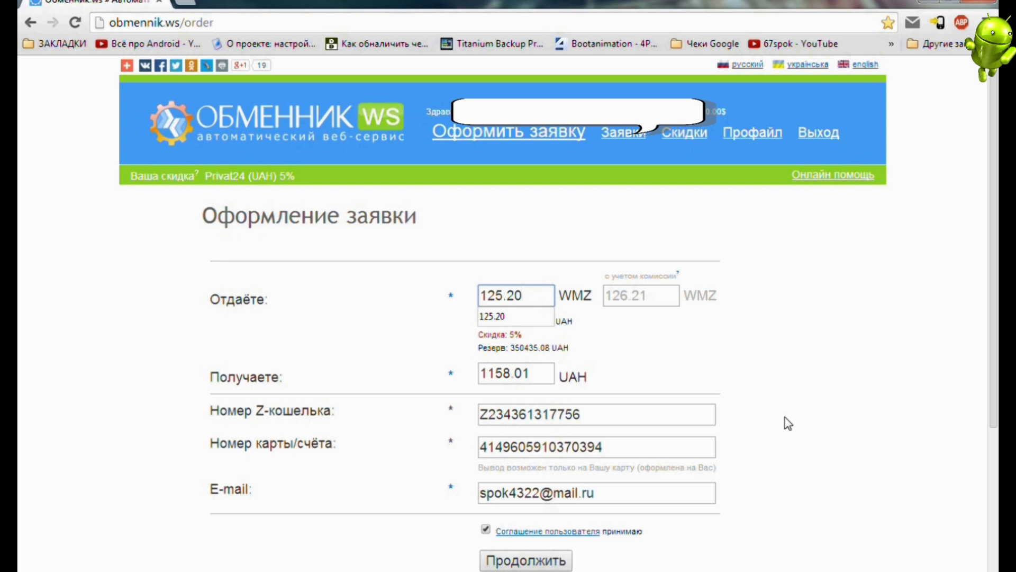
pyautogui.scroll(-2, 789, 423)
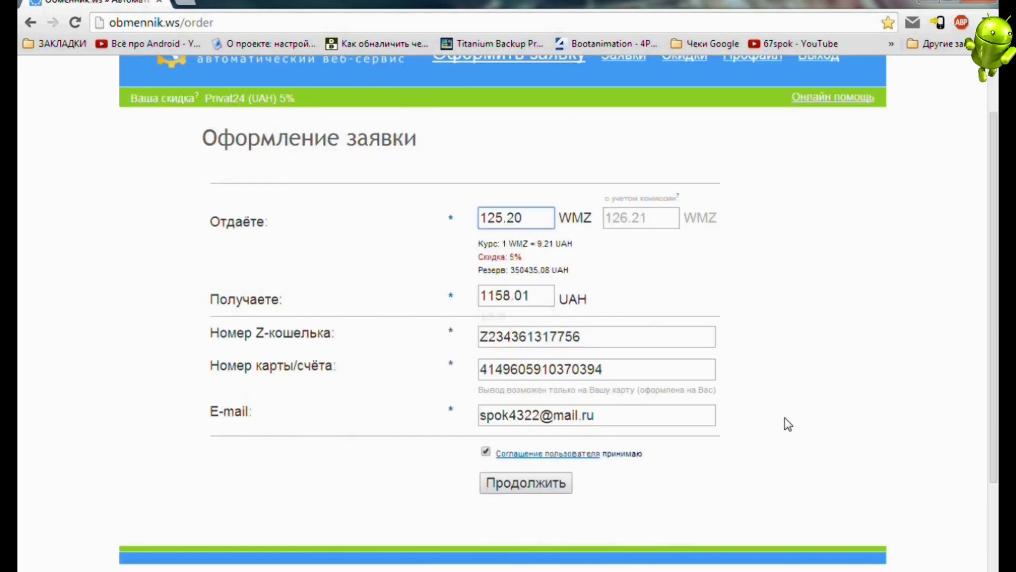
pyautogui.click(540, 487)
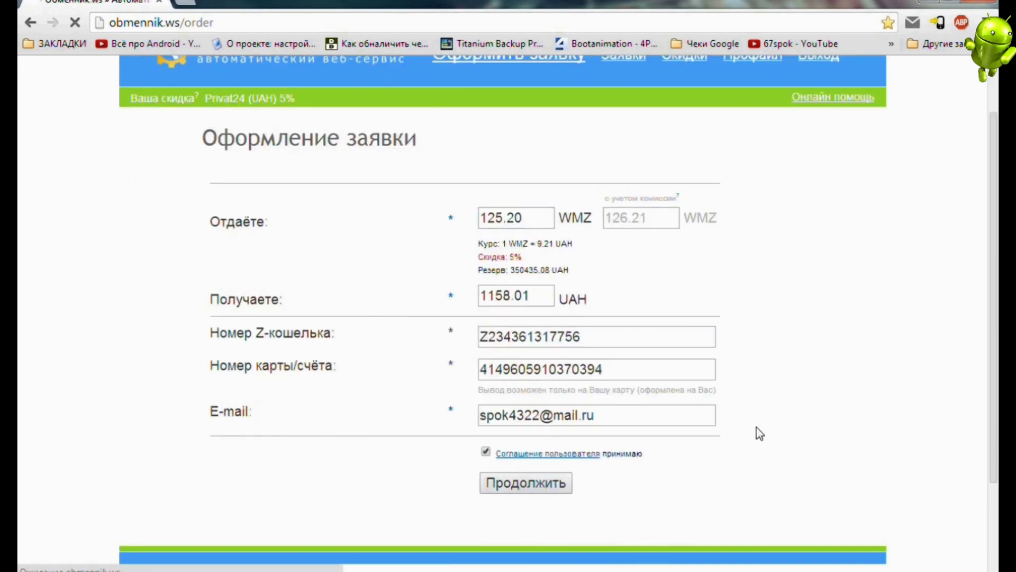